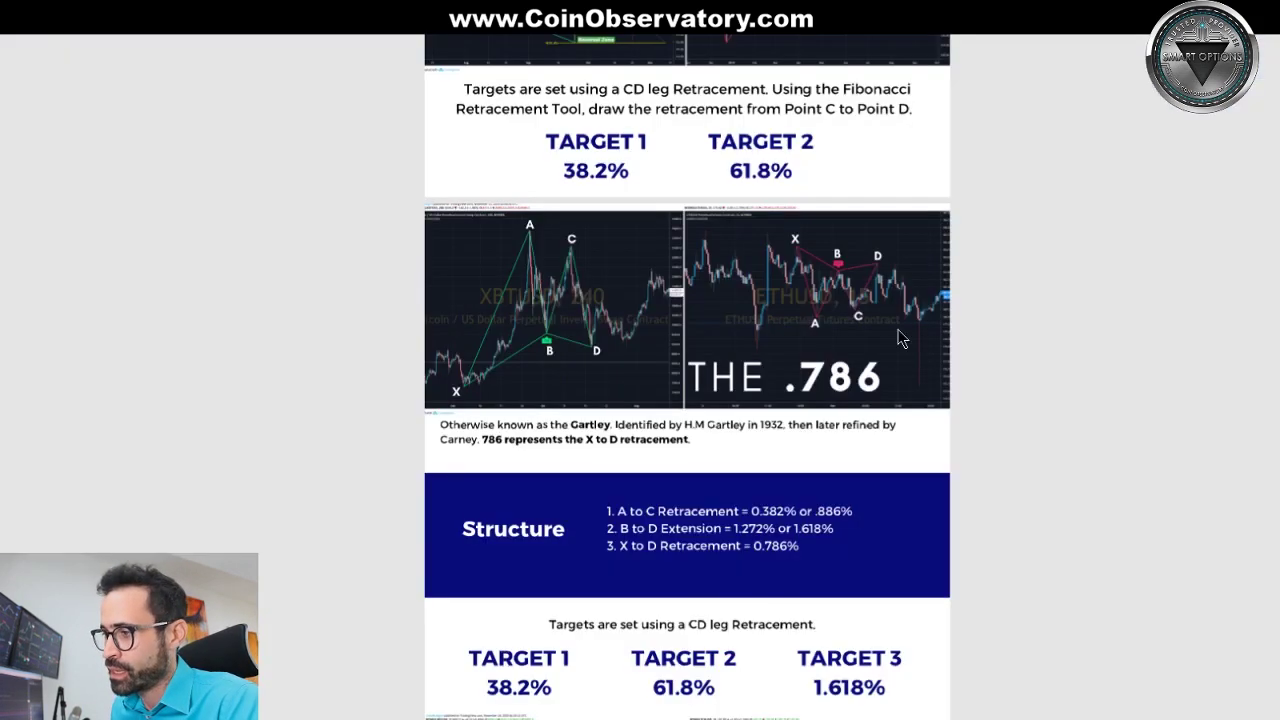
Scroll the XABCD Scanner PDF through the 4-Point, 3-Drive, .786 and .272 pattern sections.
{"action": "scroll", "coordinate": [935, 254], "scroll_direction": "up", "scroll_amount": 15}
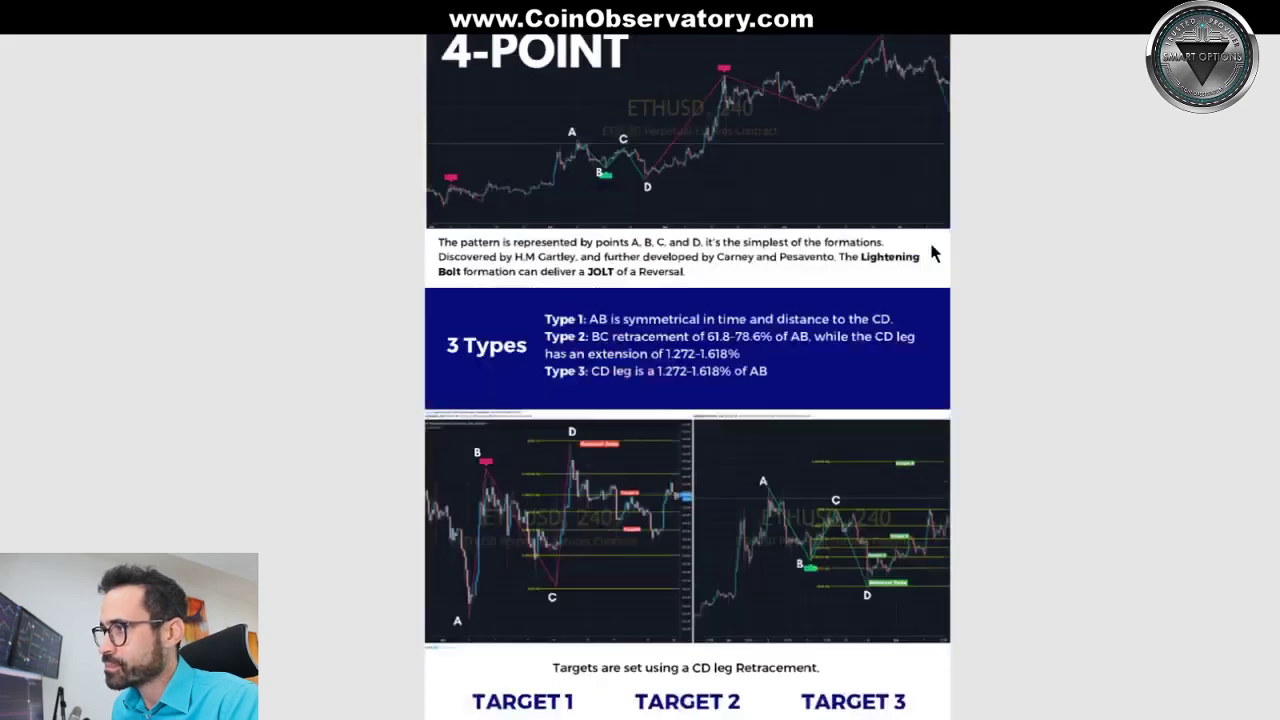
{"action": "scroll", "coordinate": [935, 254], "scroll_direction": "up", "scroll_amount": 5}
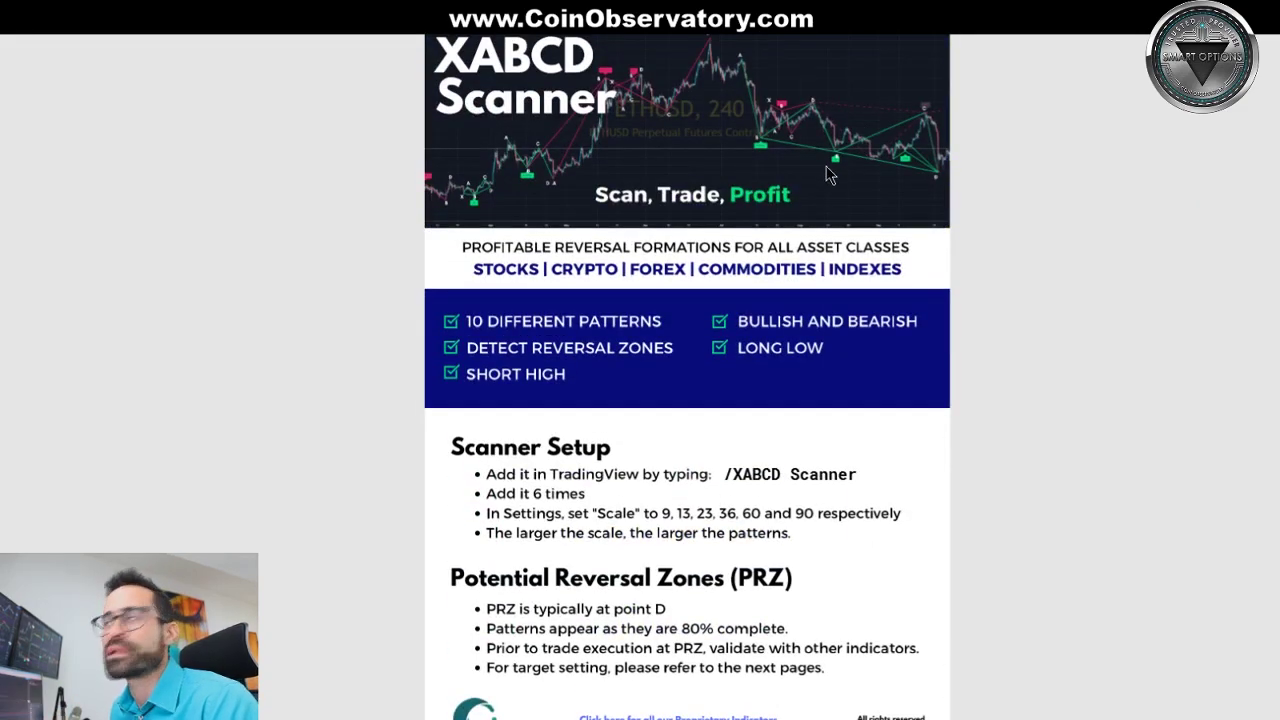
{"action": "scroll", "coordinate": [826, 200], "scroll_direction": "down", "scroll_amount": 15}
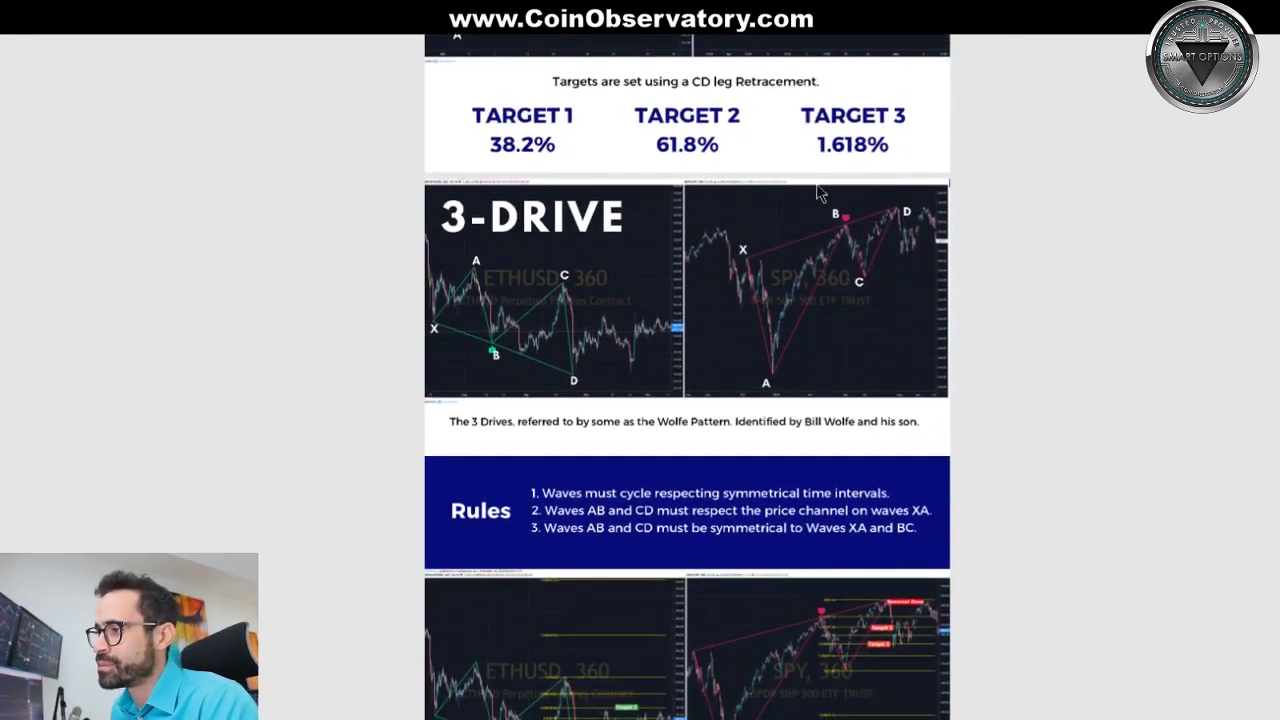
{"action": "scroll", "coordinate": [818, 192], "scroll_direction": "down", "scroll_amount": 5}
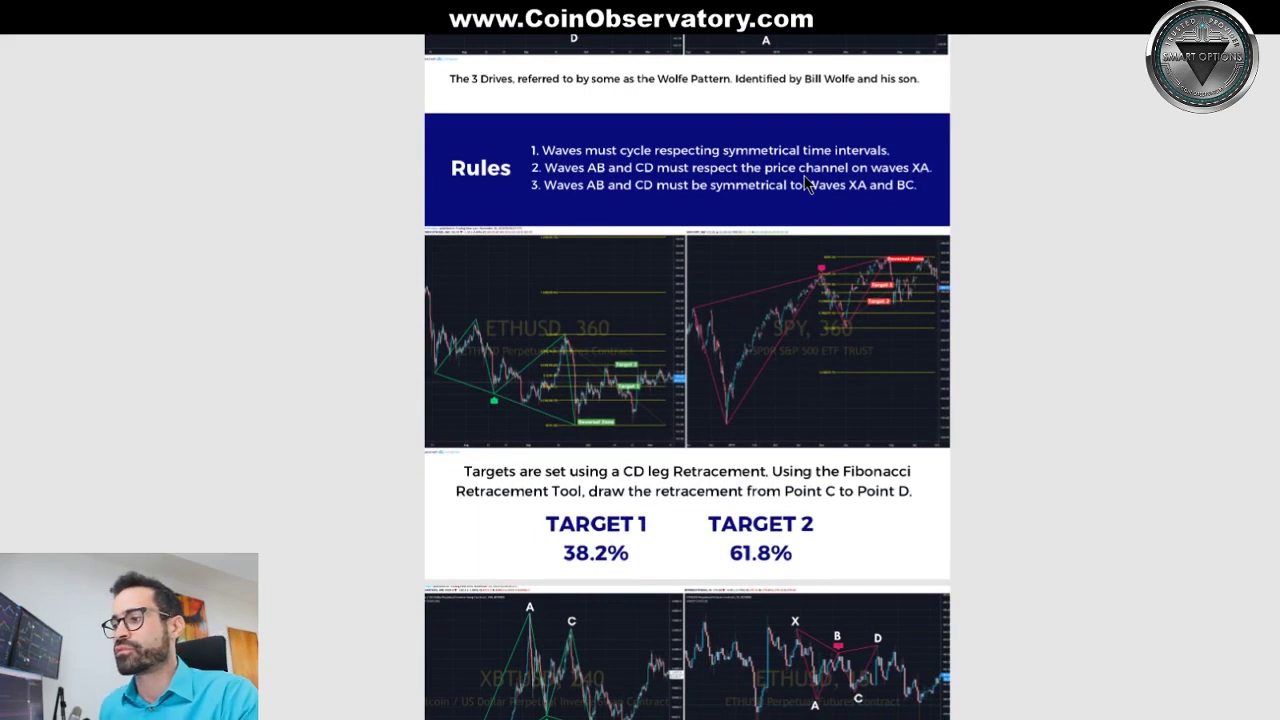
{"action": "scroll", "coordinate": [723, 451], "scroll_direction": "down", "scroll_amount": 1}
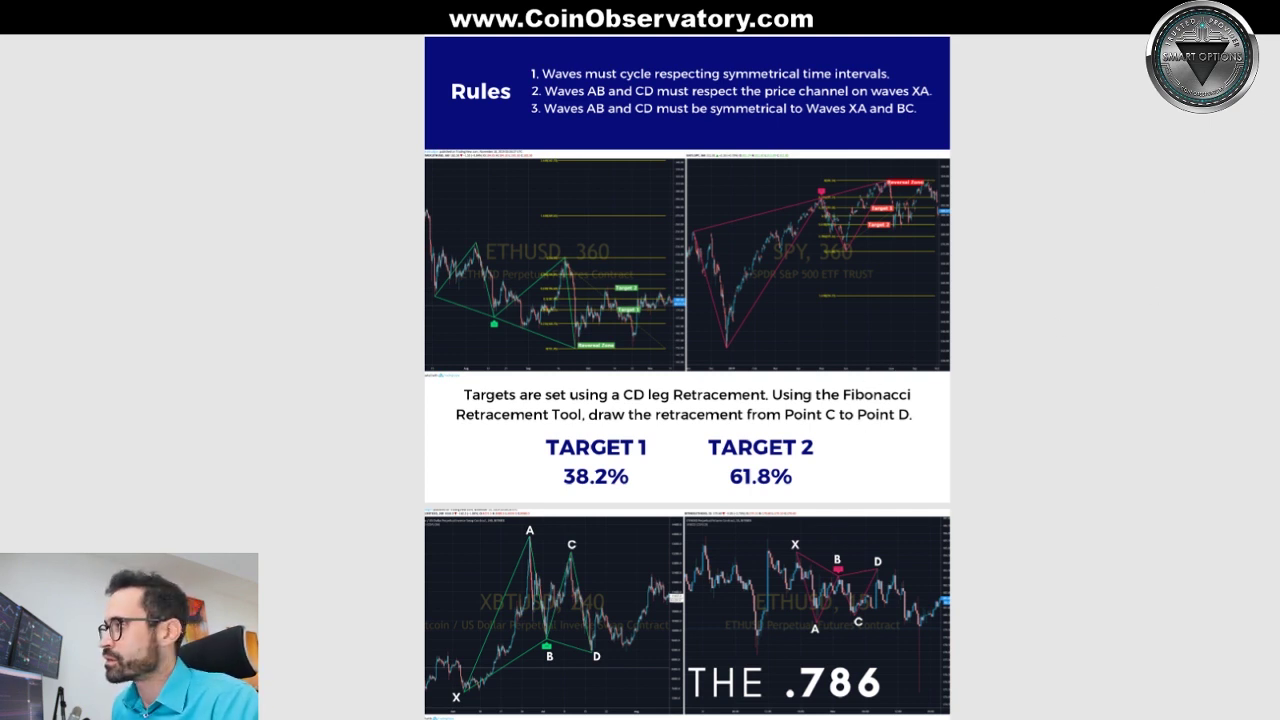
{"action": "scroll", "coordinate": [1234, 360], "scroll_direction": "down", "scroll_amount": 15}
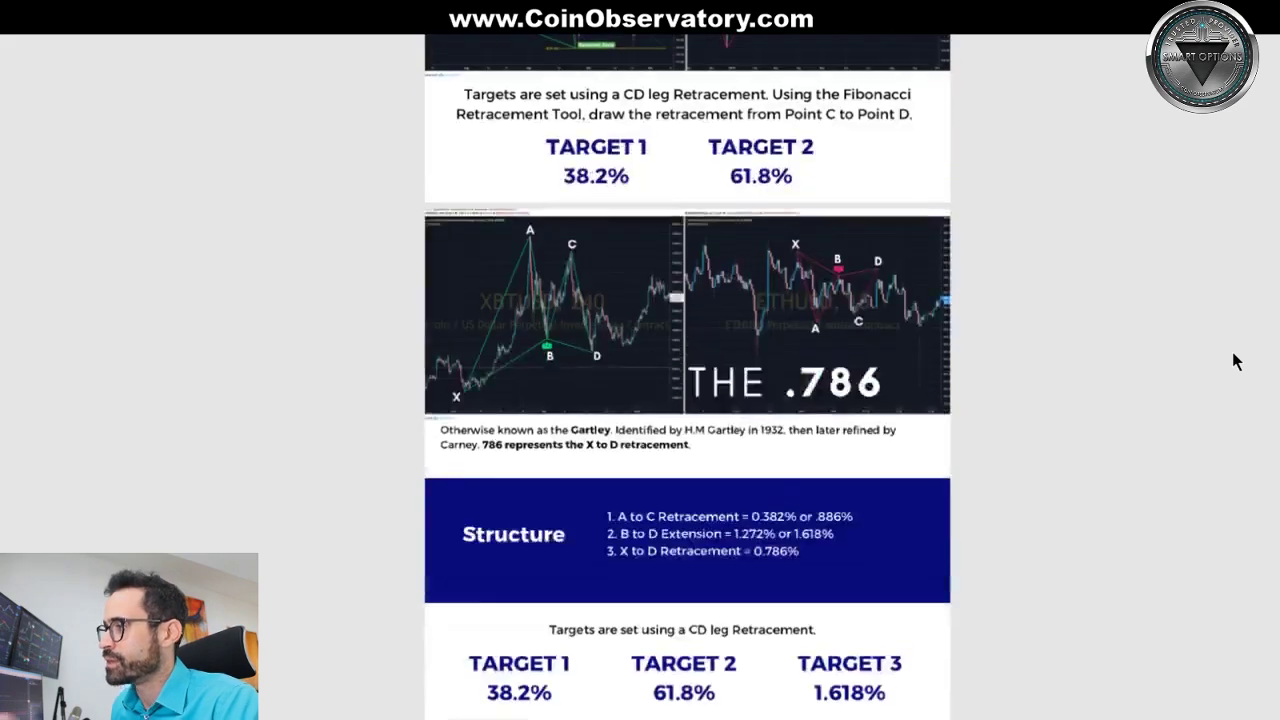
{"action": "scroll", "coordinate": [1254, 220], "scroll_direction": "down", "scroll_amount": 3}
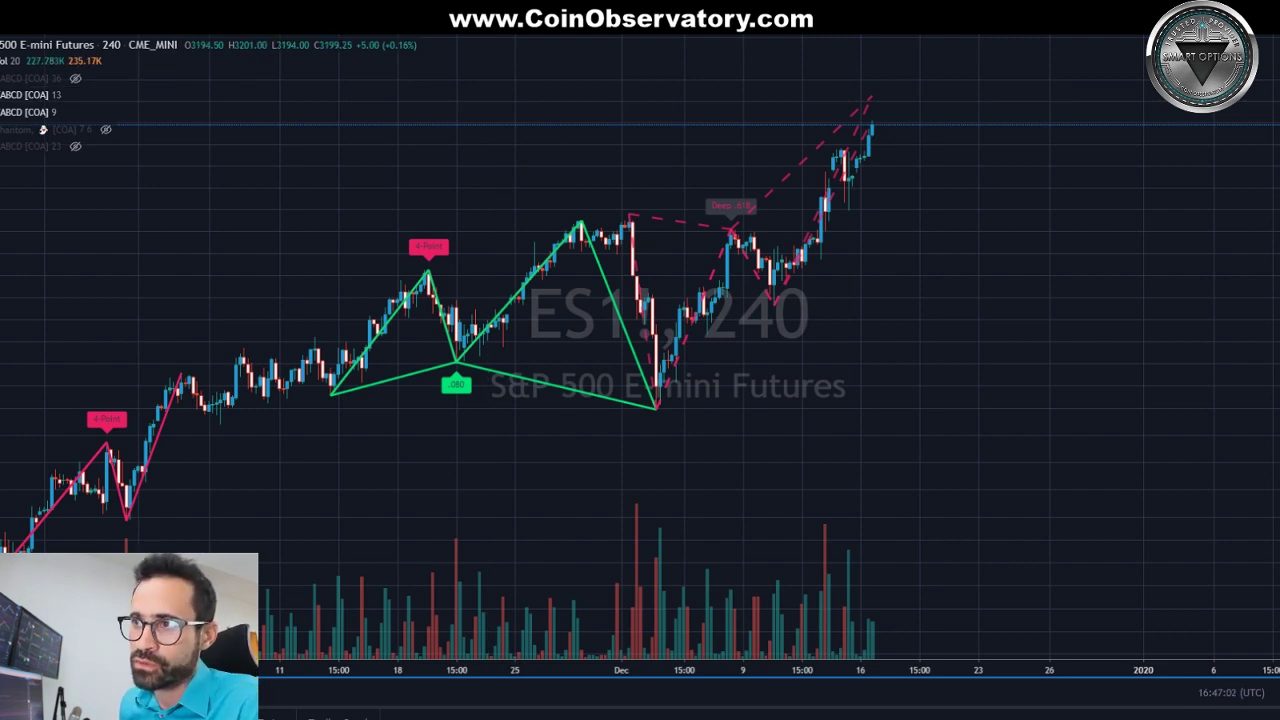
Trace an XABCD pattern from the green pattern's left low via the November peaks to the December low.
{"action": "left_click", "coordinate": [326, 397]}
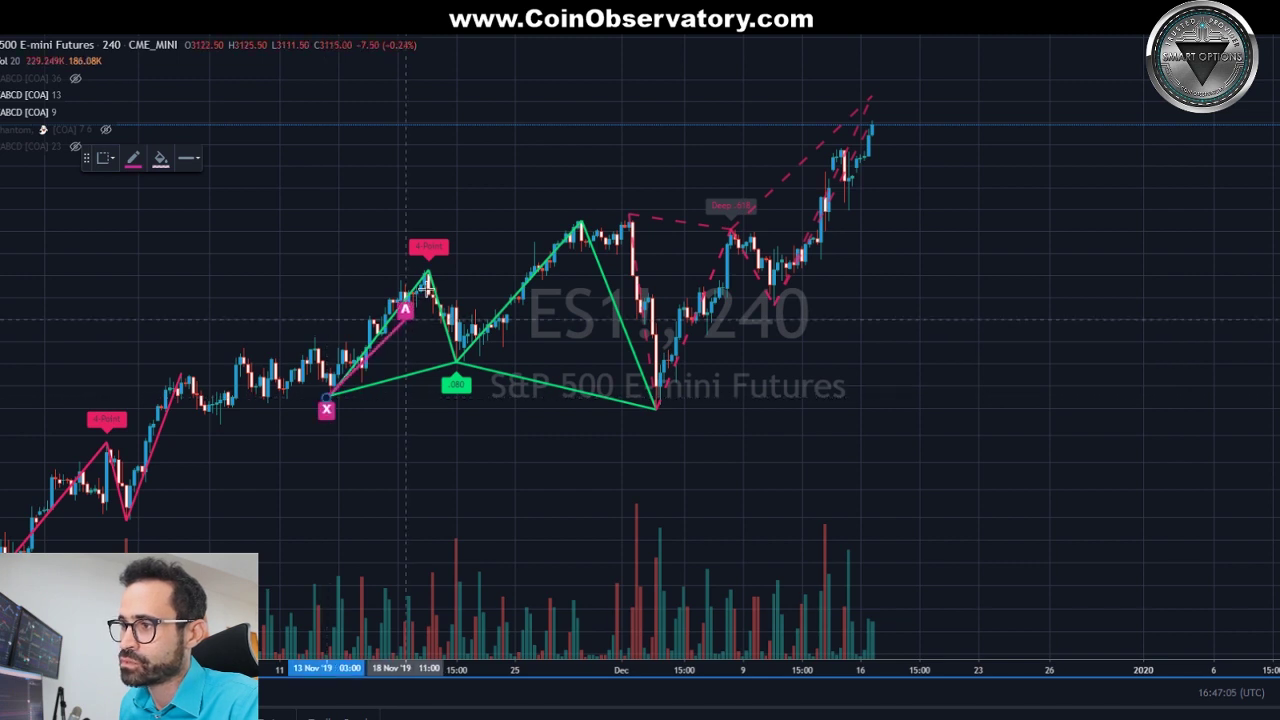
{"action": "left_click", "coordinate": [428, 260]}
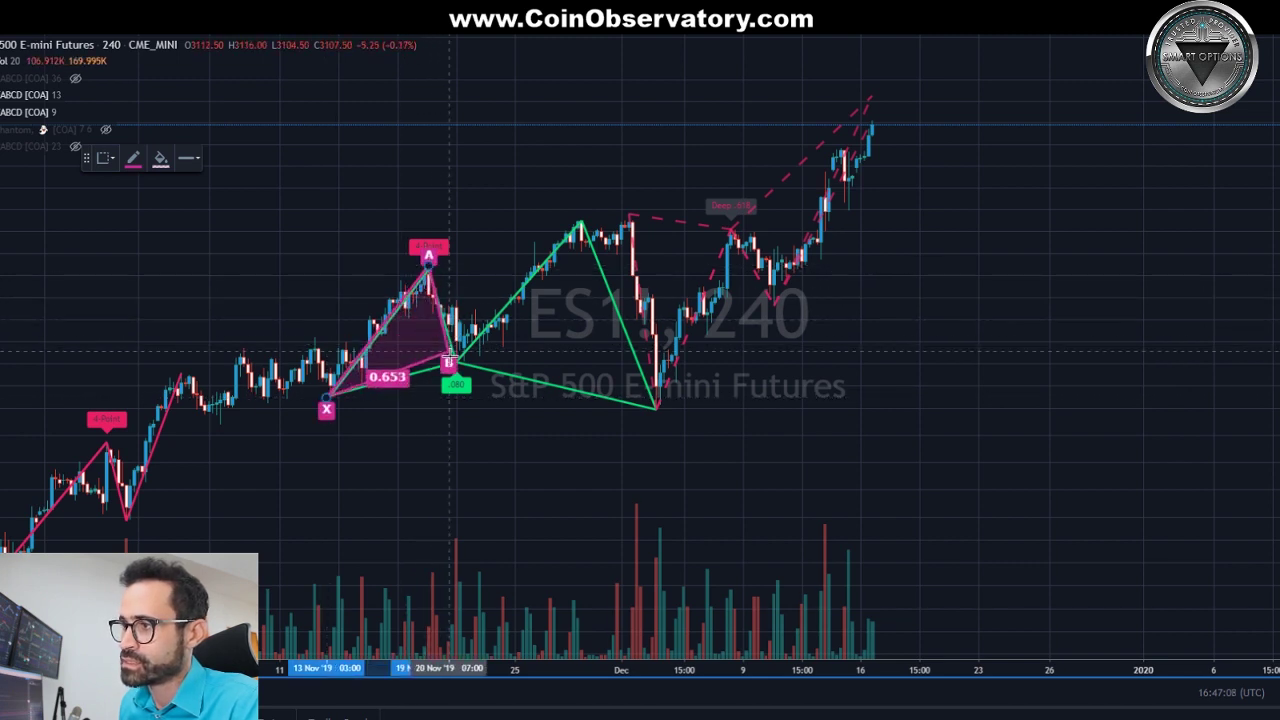
{"action": "left_click", "coordinate": [459, 365]}
{"action": "left_click", "coordinate": [583, 221]}
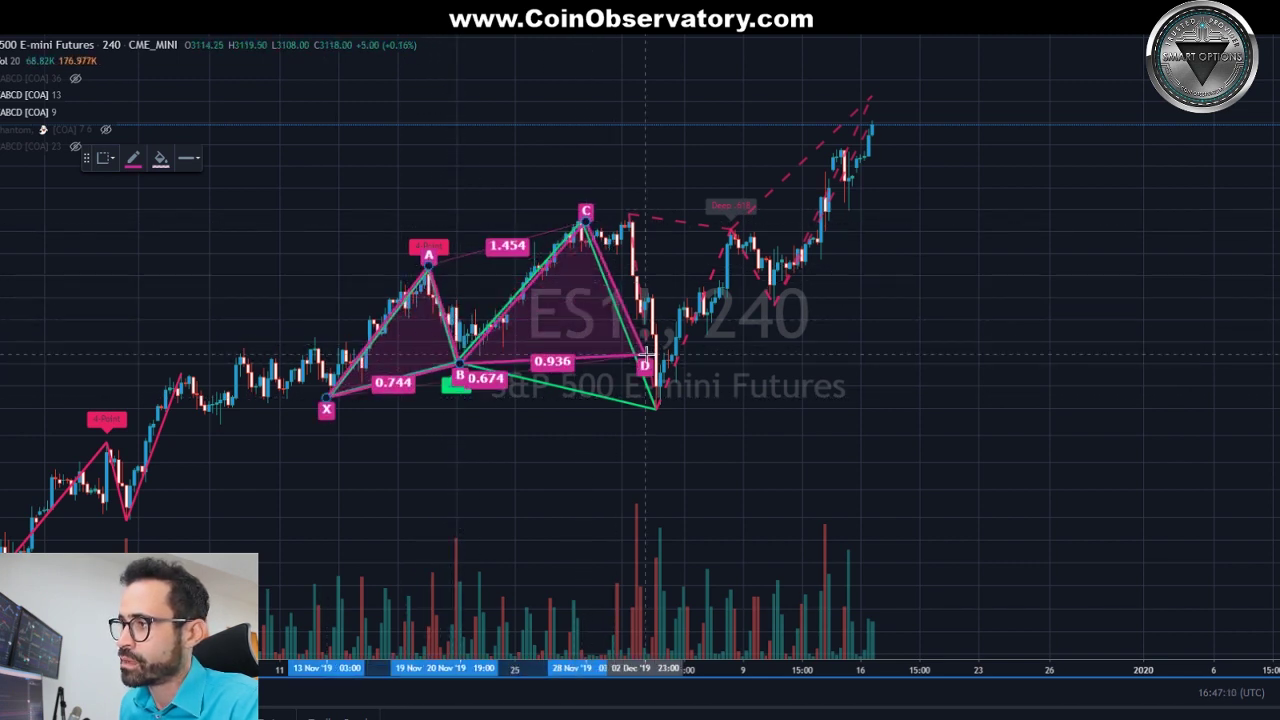
{"action": "left_click", "coordinate": [656, 408]}
{"action": "left_click", "coordinate": [754, 481]}
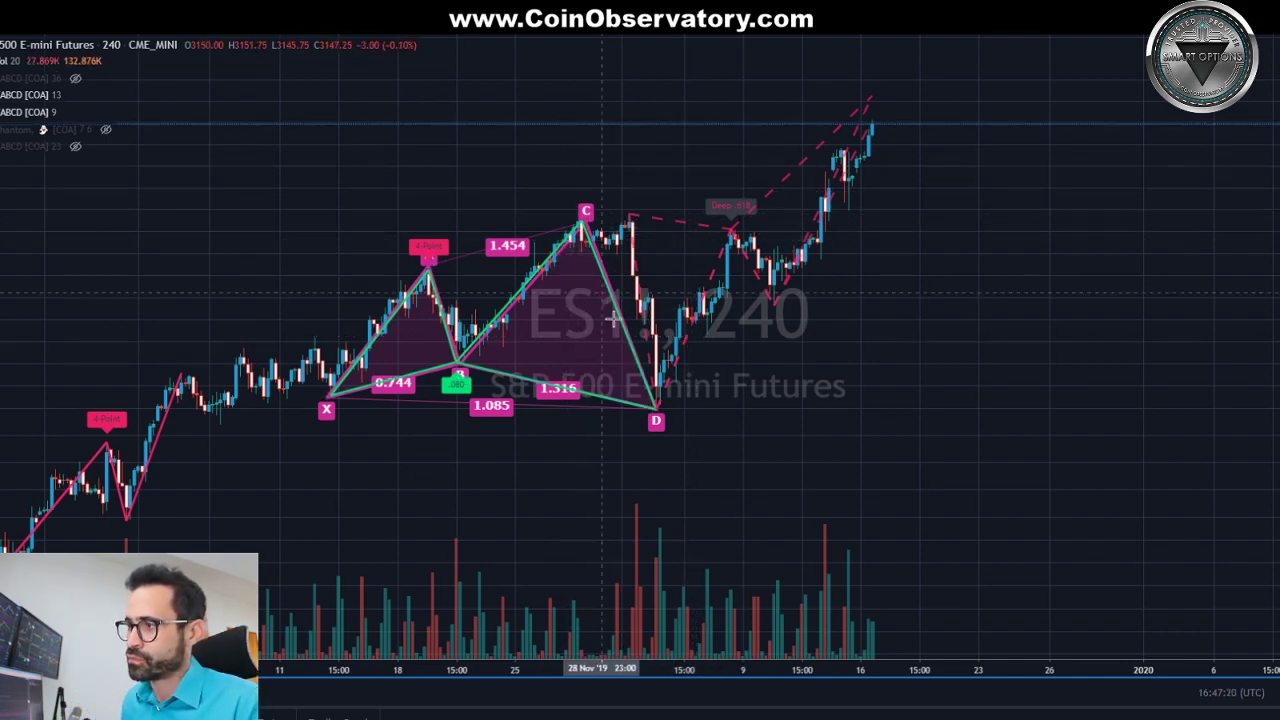
Remove all drawing tools from the ES1! chart, deleting the traced XABCD pattern.
{"action": "right_click", "coordinate": [729, 414]}
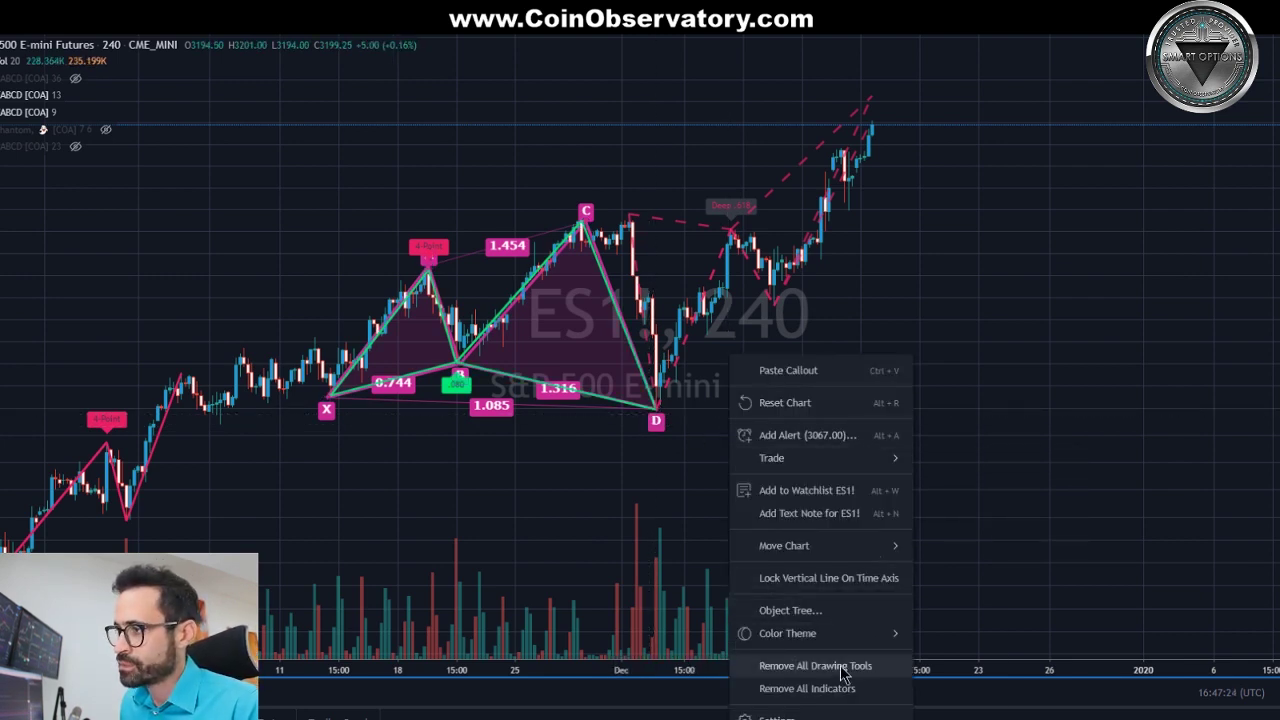
{"action": "left_click", "coordinate": [841, 667]}
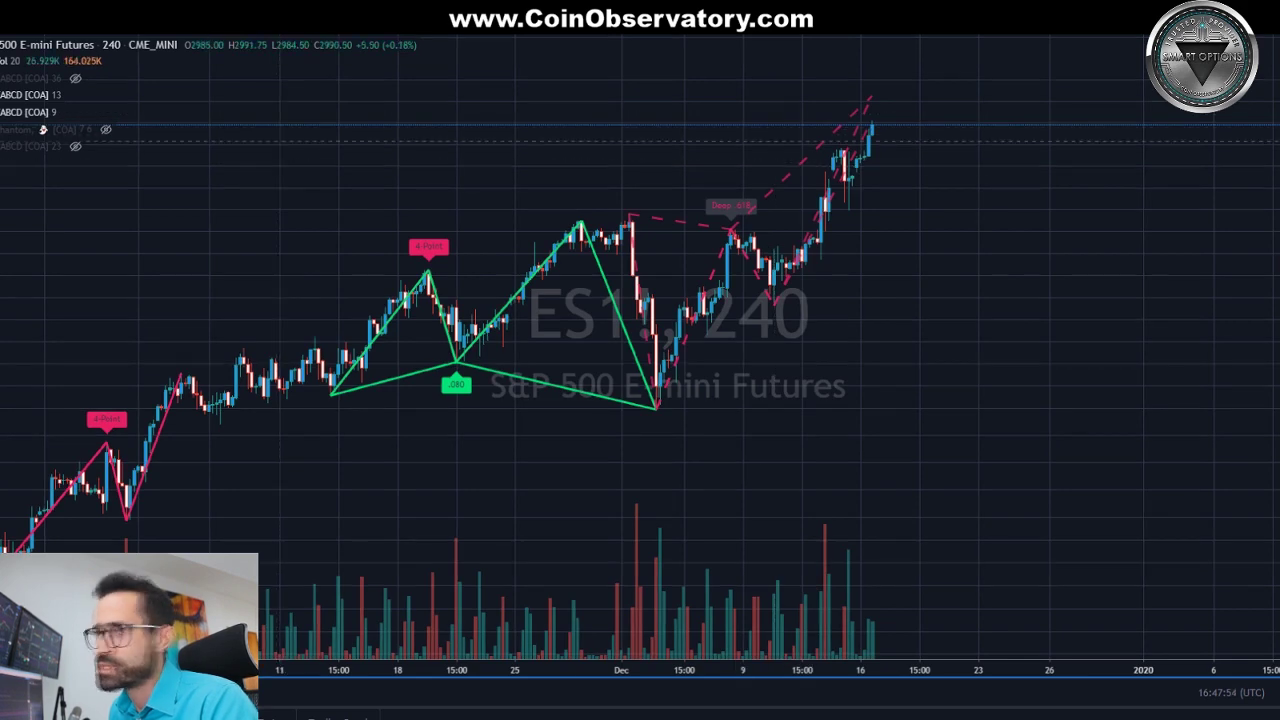
Inspect the maximized XBTUSD 15 chart's scanner patterns, then restore the two-chart layout.
{"action": "scroll", "coordinate": [712, 215], "scroll_direction": "up", "scroll_amount": 1}
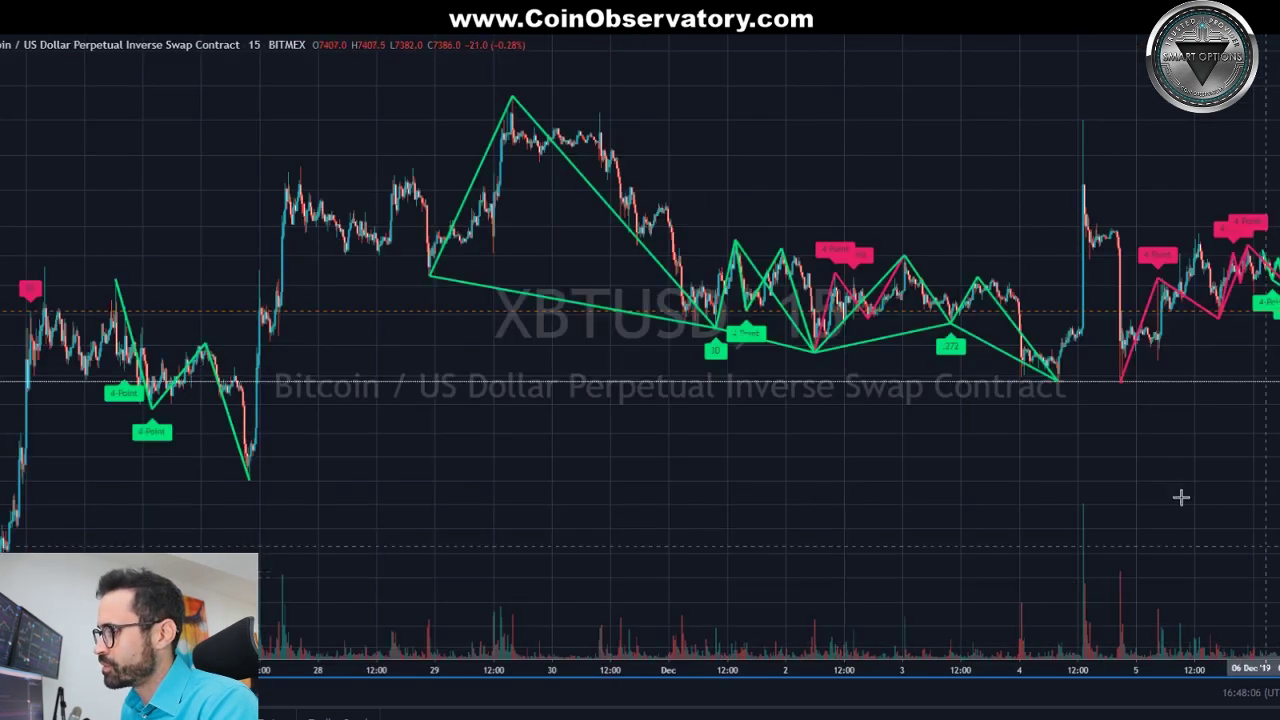
{"action": "scroll", "coordinate": [1200, 505], "scroll_direction": "up", "scroll_amount": 3}
{"action": "left_click_drag", "start_coordinate": [1253, 520], "coordinate": [1134, 497]}
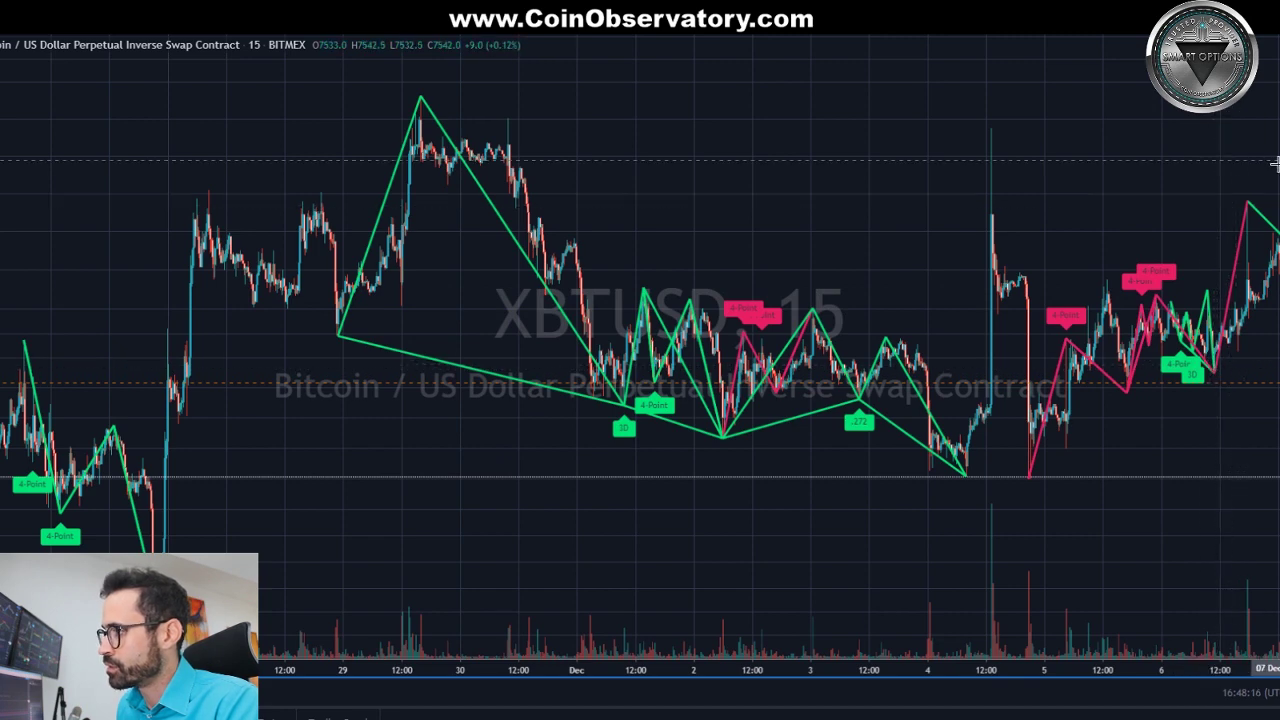
{"action": "scroll", "coordinate": [1100, 165], "scroll_direction": "right", "scroll_amount": 3}
{"action": "scroll", "coordinate": [1146, 160], "scroll_direction": "left", "scroll_amount": 5}
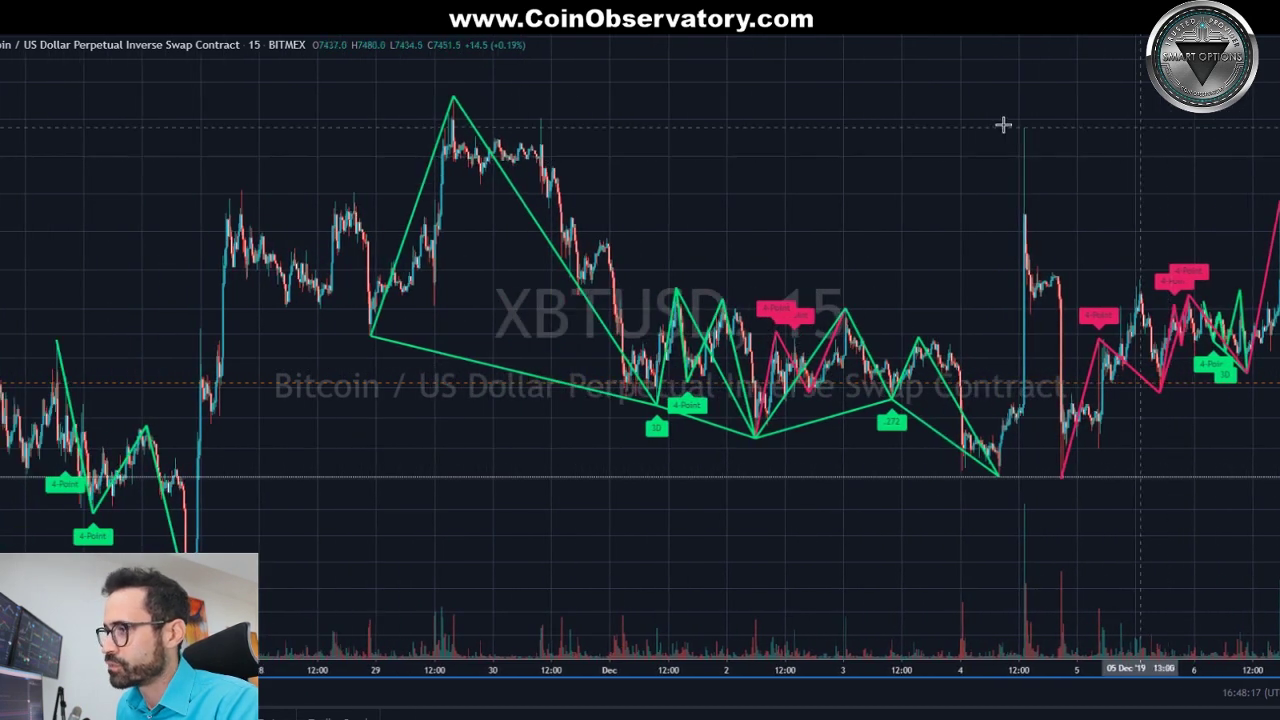
{"action": "scroll", "coordinate": [1100, 120], "scroll_direction": "left", "scroll_amount": 3}
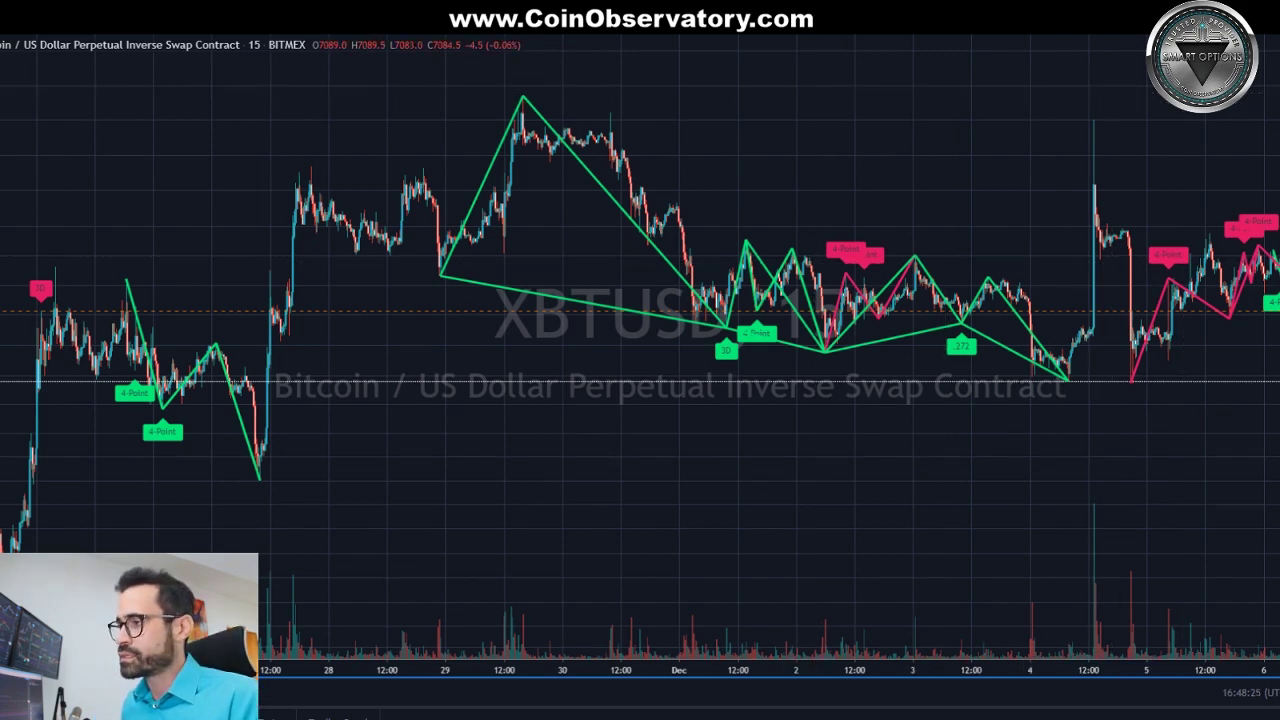
{"action": "key", "text": "alt+Return"}
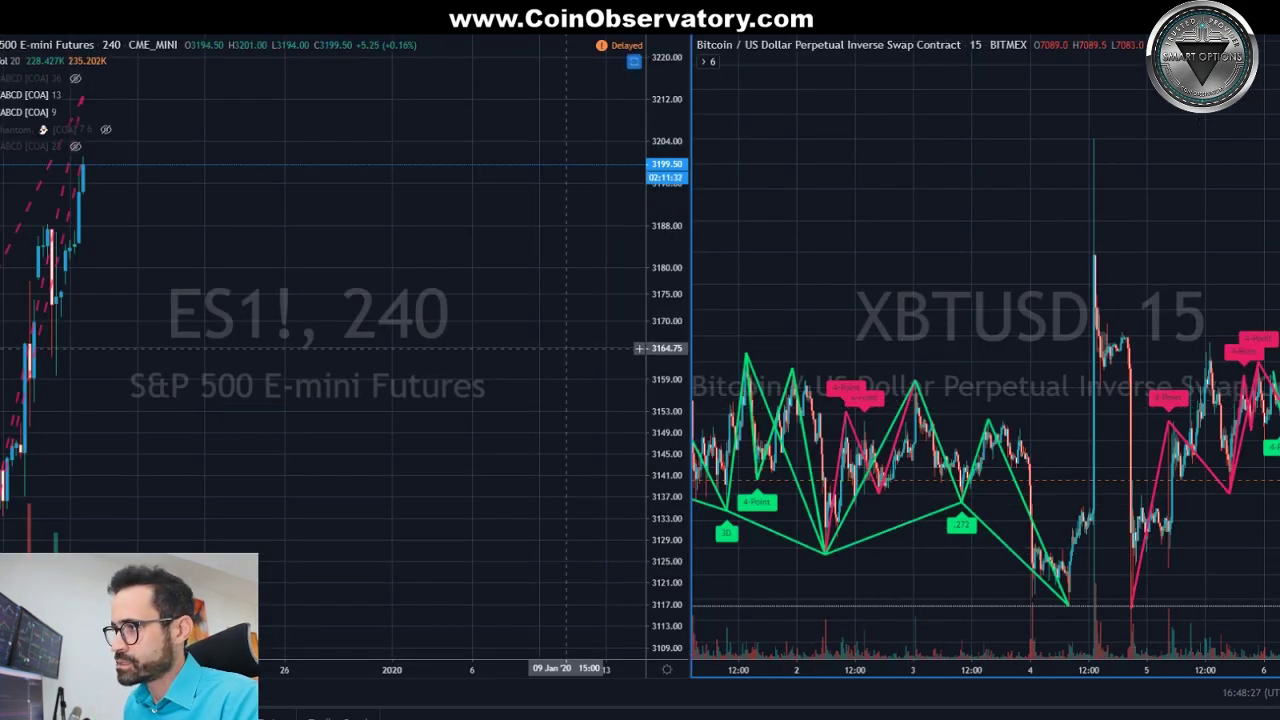
Show the ES1! 240 chart alone and remove all its indicators.
{"action": "key", "text": "alt+Return"}
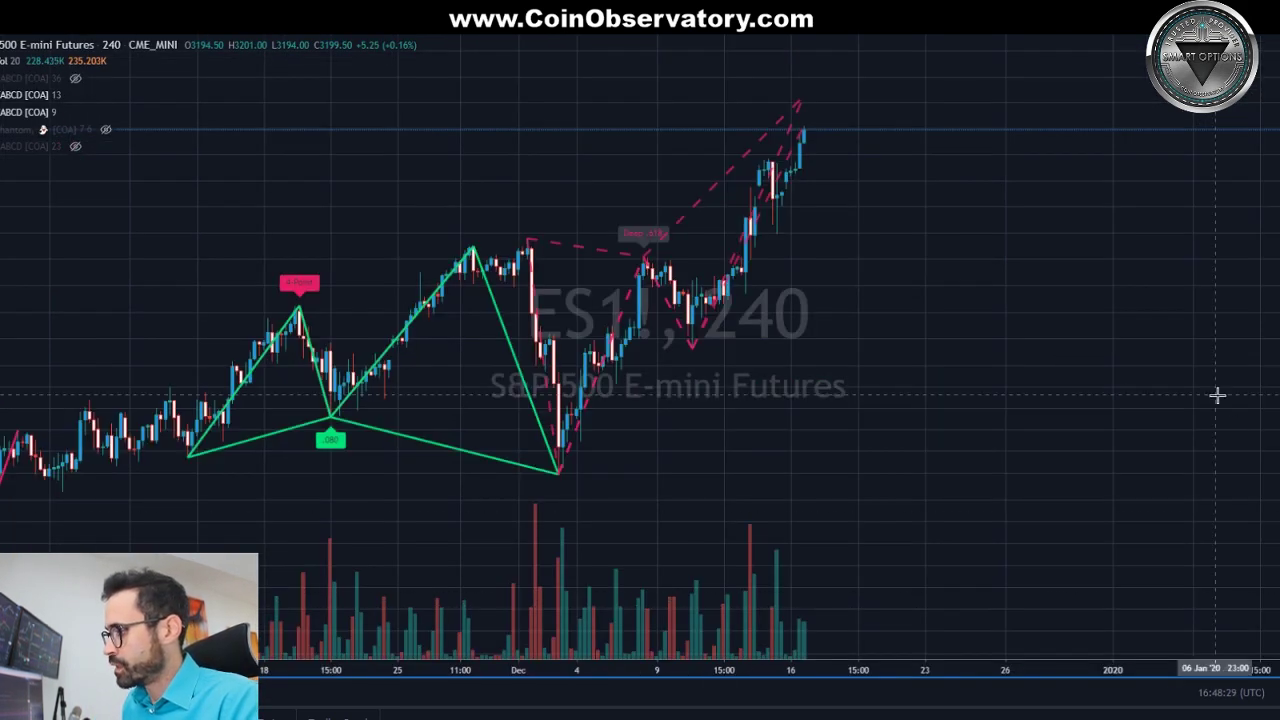
{"action": "right_click", "coordinate": [1015, 290]}
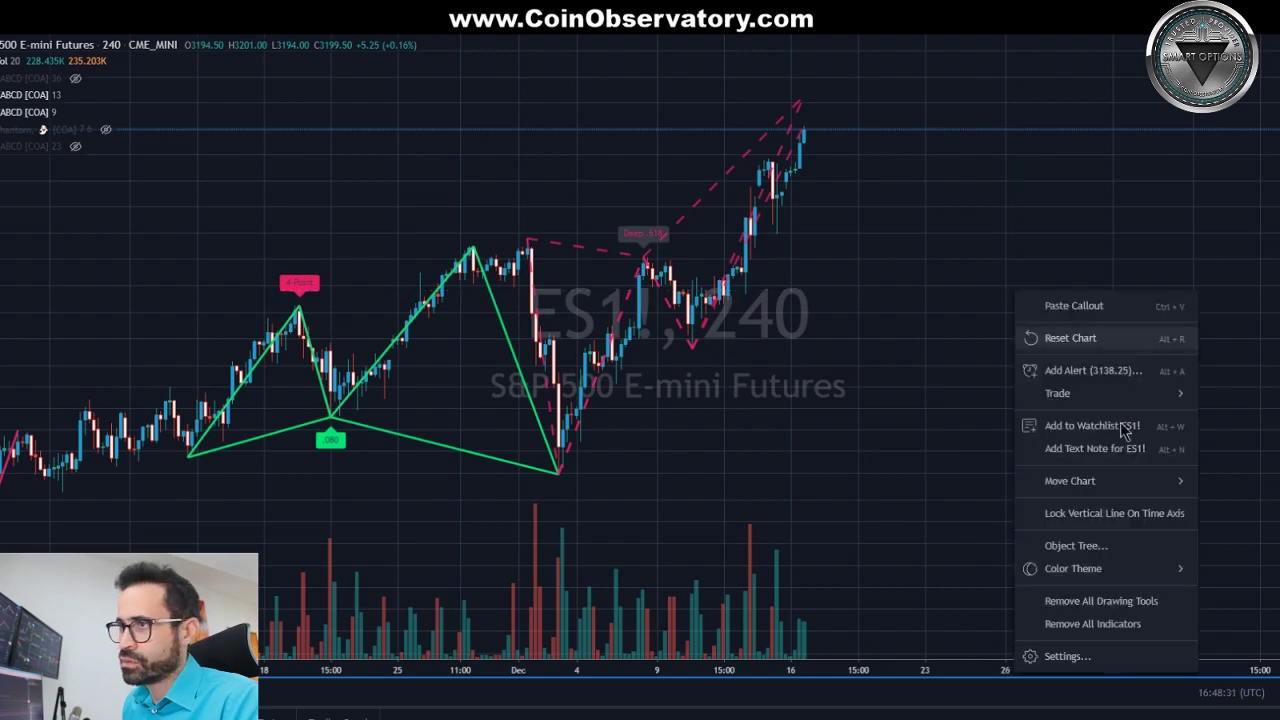
{"action": "left_click", "coordinate": [1135, 623]}
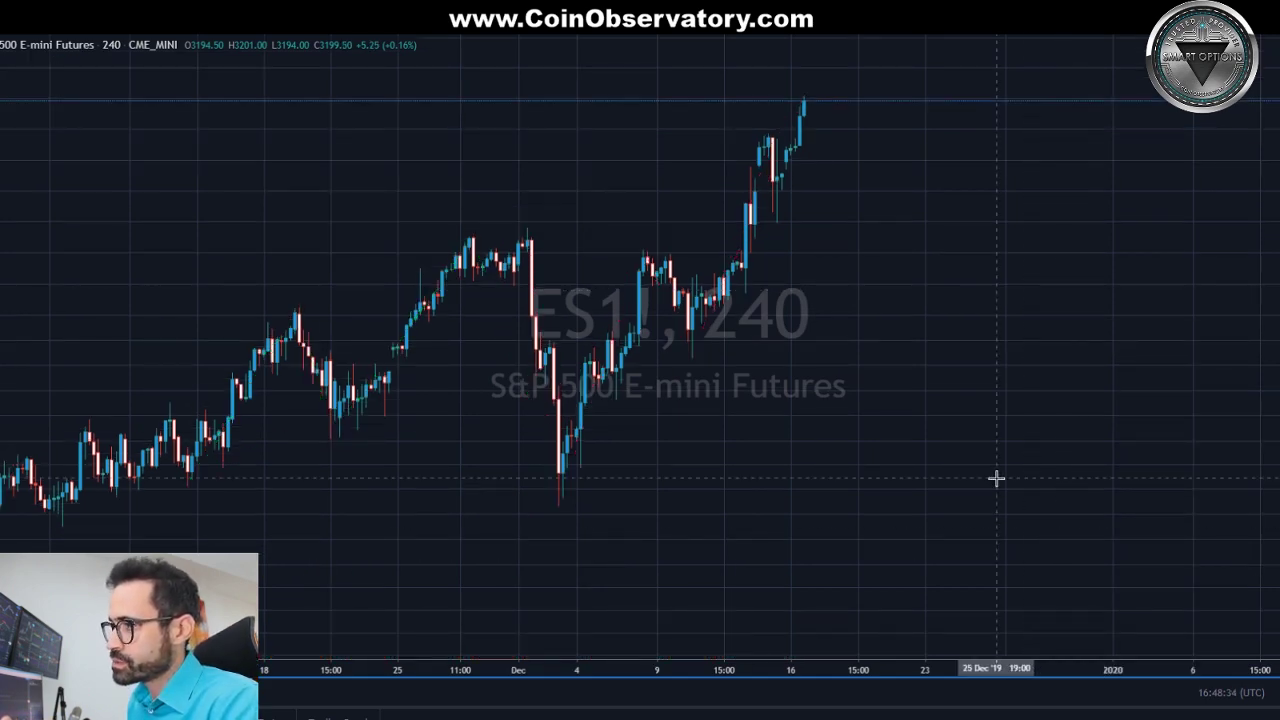
{"action": "left_click_drag", "start_coordinate": [997, 477], "coordinate": [1107, 475]}
Add more XABCD Scanner instances found by searching 'xabcd' in Indicators.
{"action": "key", "text": "slash"}
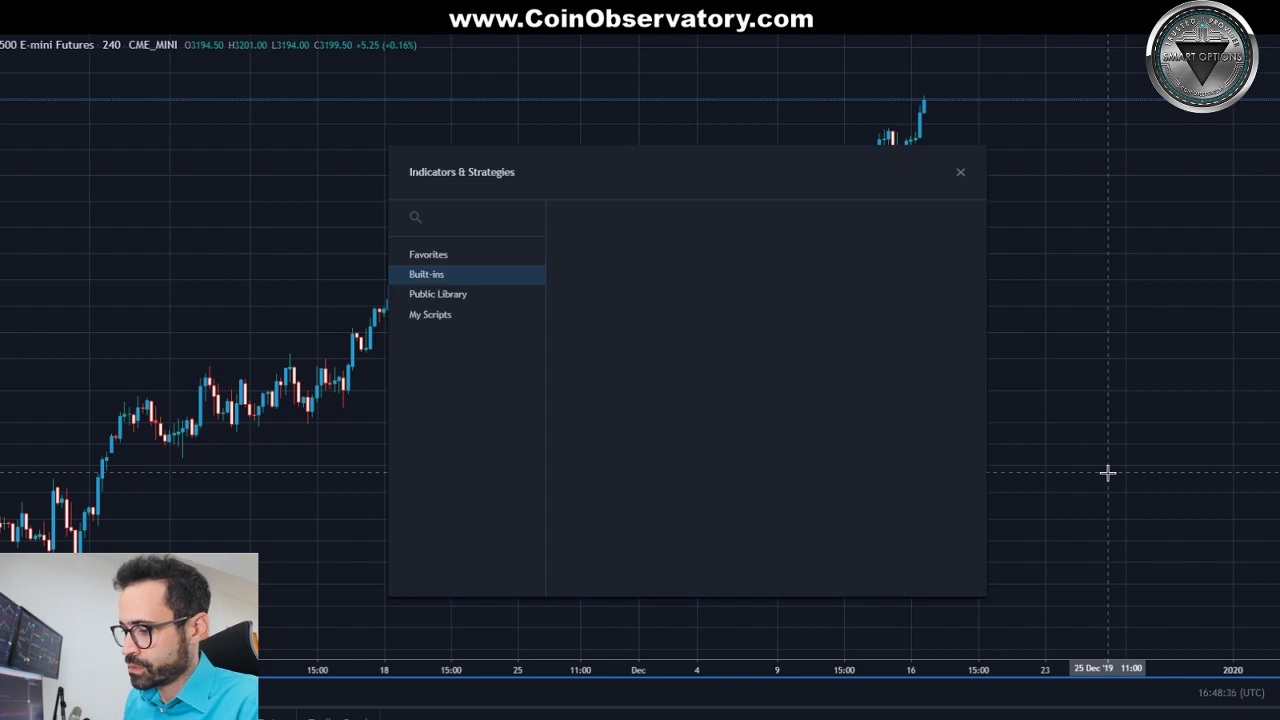
{"action": "type", "text": "xabcd"}
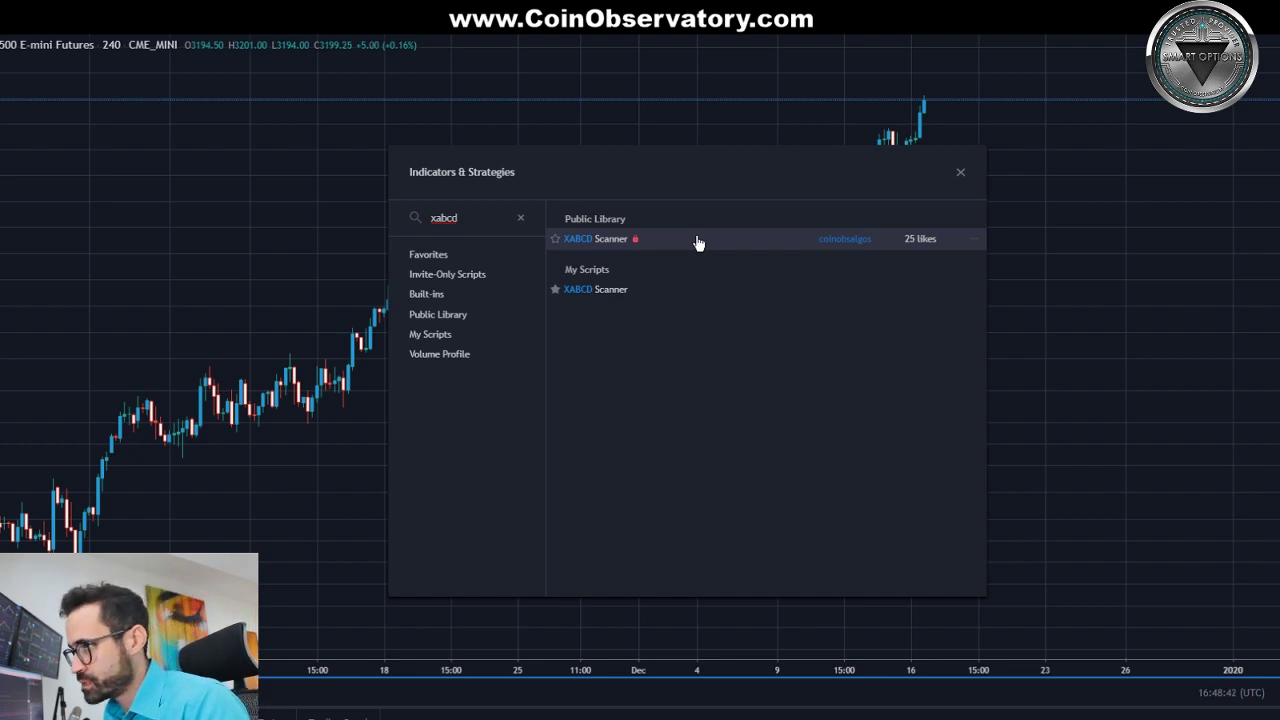
{"action": "left_click", "coordinate": [698, 240]}
{"action": "left_click", "coordinate": [698, 240]}
{"action": "left_click", "coordinate": [698, 240]}
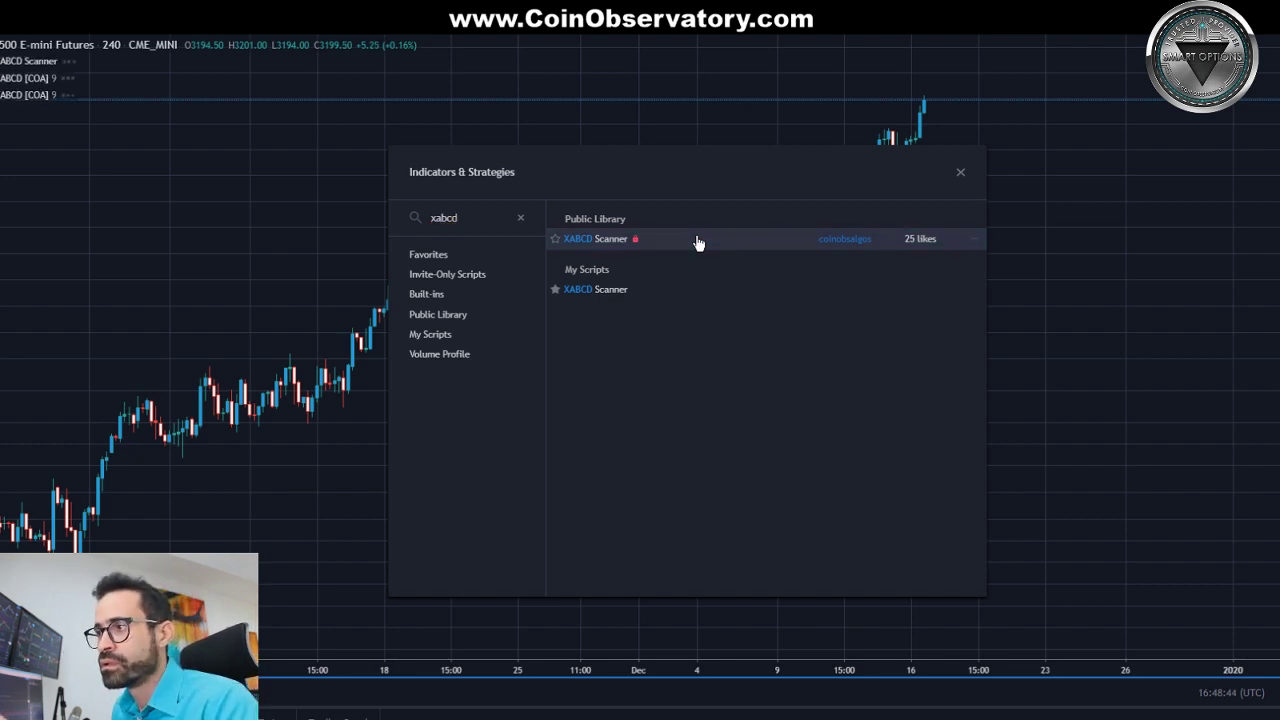
{"action": "left_click", "coordinate": [690, 240]}
{"action": "key", "text": "Escape"}
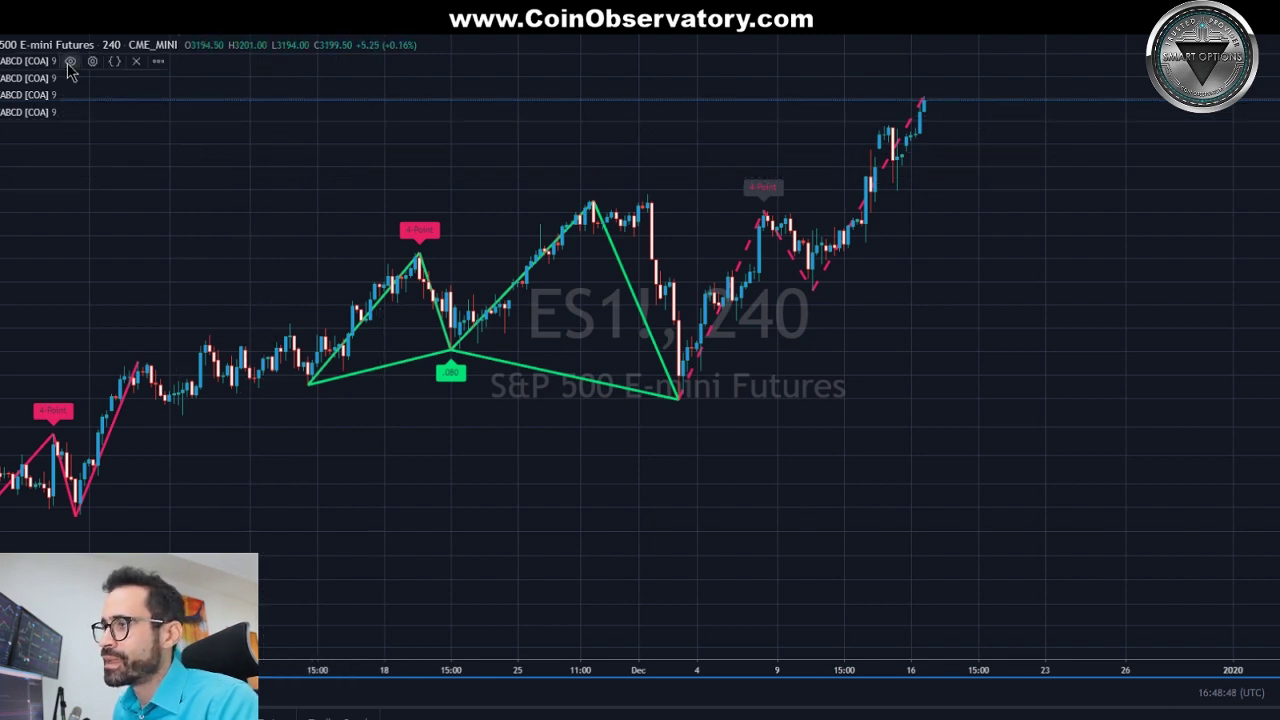
Set the second XABCD instance's scale to 13 and the third's to 23.
{"action": "mouse_move", "coordinate": [65, 68]}
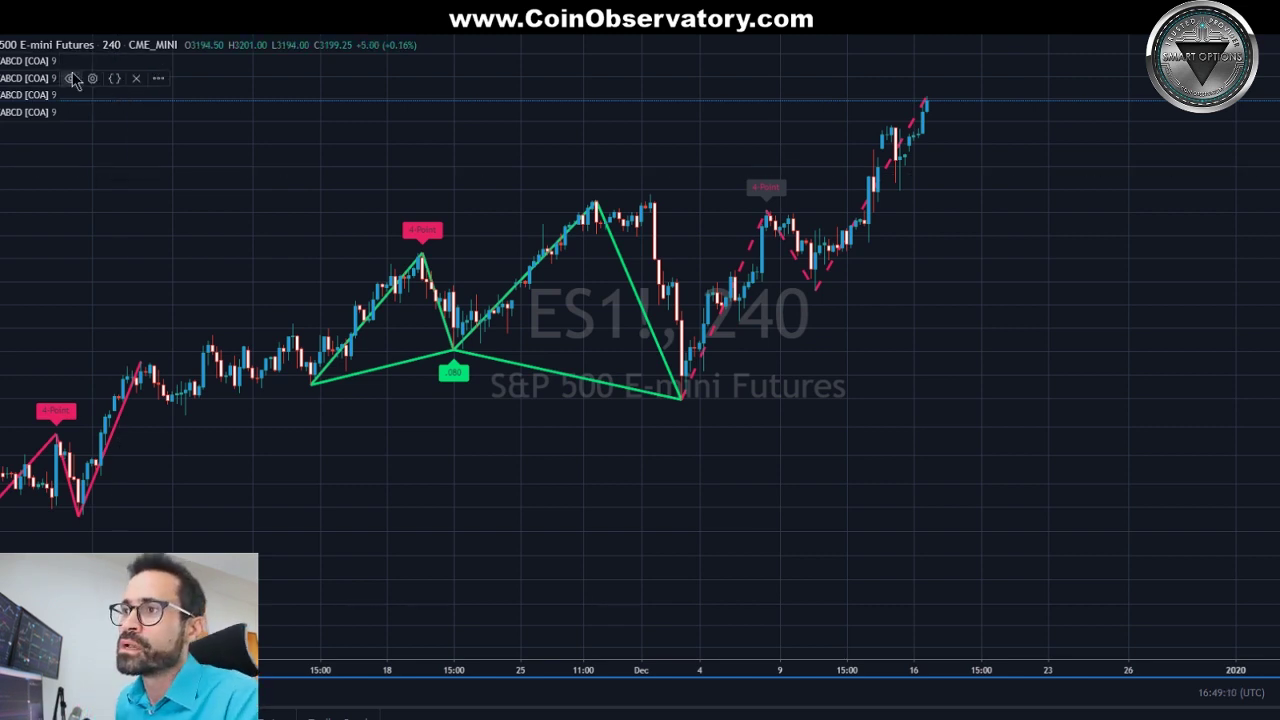
{"action": "left_click", "coordinate": [92, 78]}
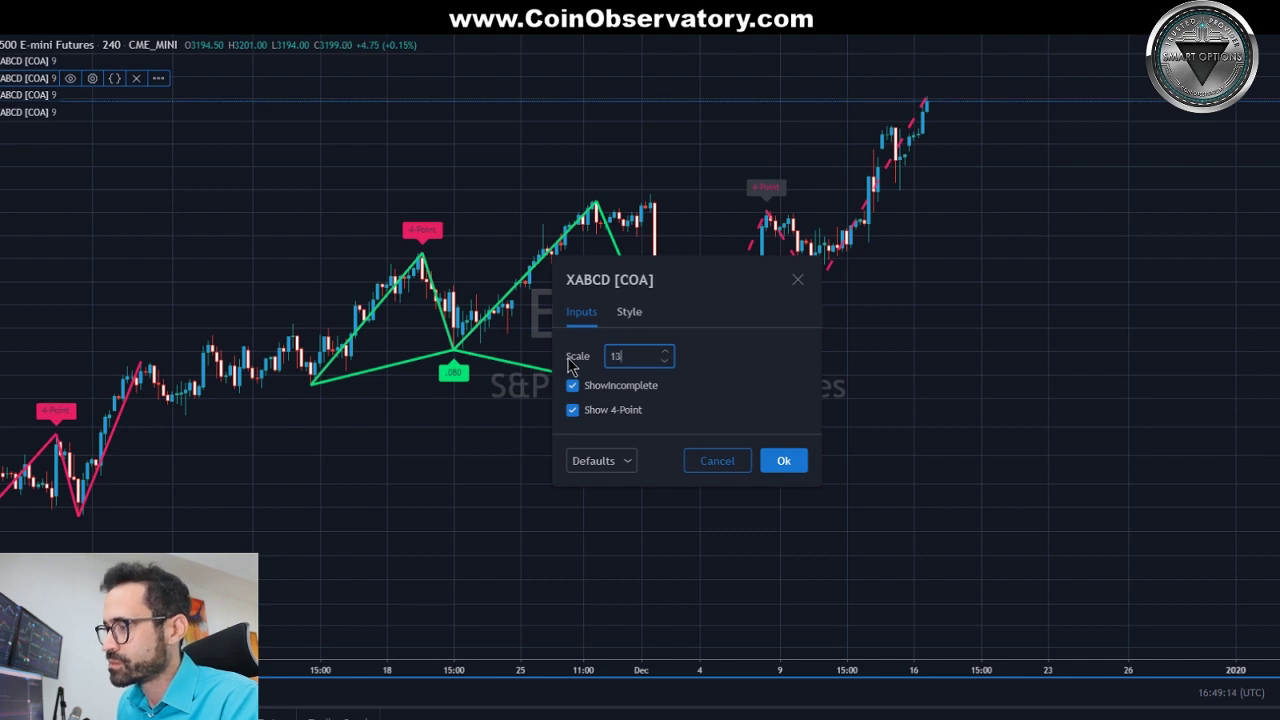
{"action": "left_click", "coordinate": [784, 460]}
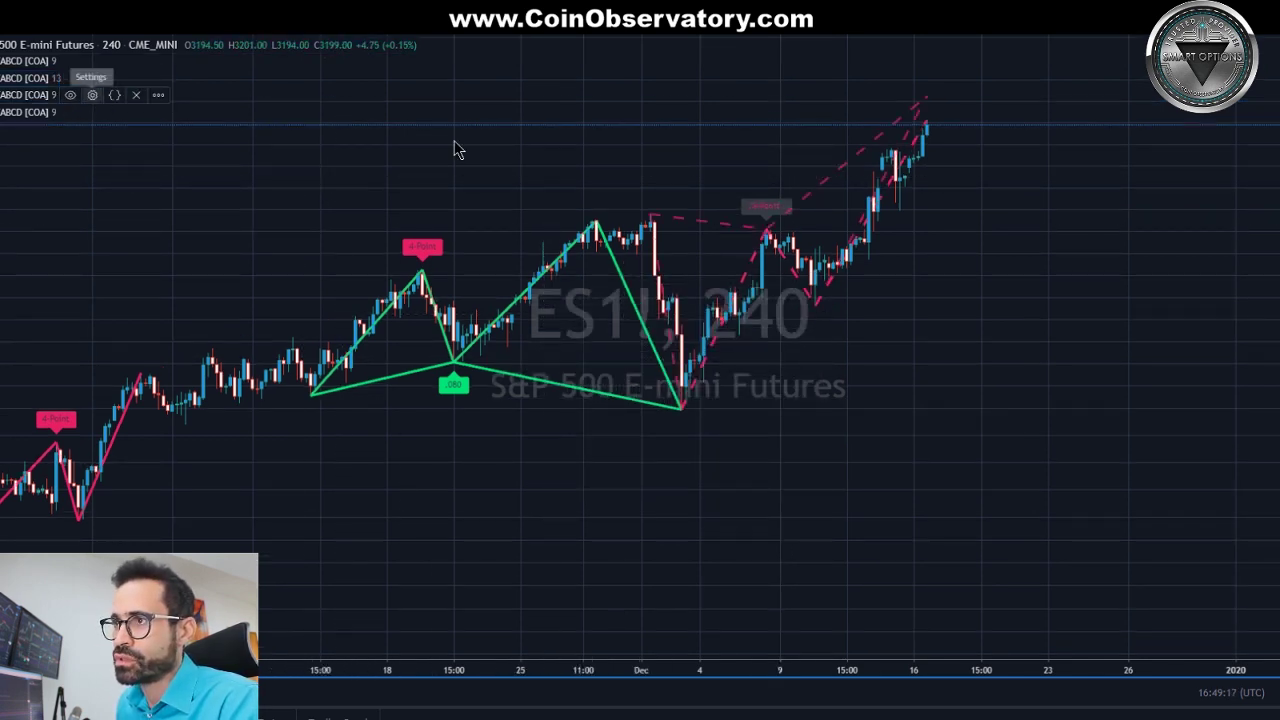
{"action": "left_click", "coordinate": [615, 358]}
{"action": "type", "text": "2"}
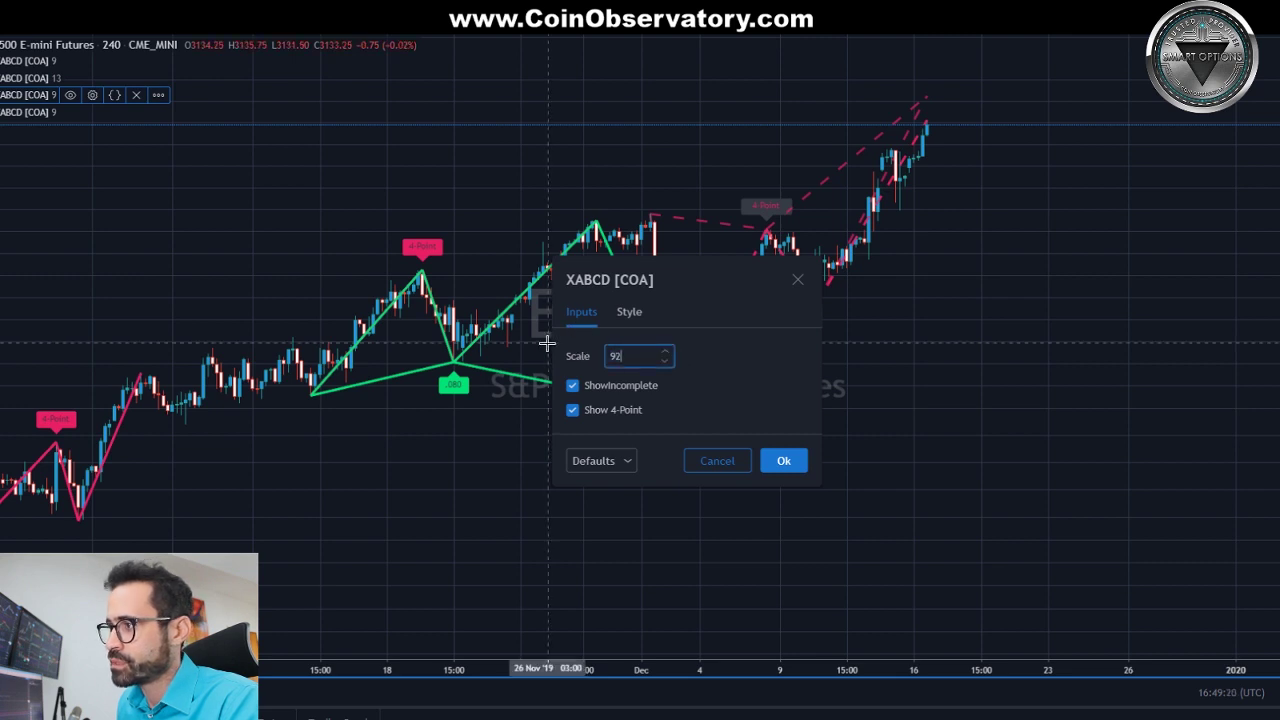
{"action": "type", "text": "3"}
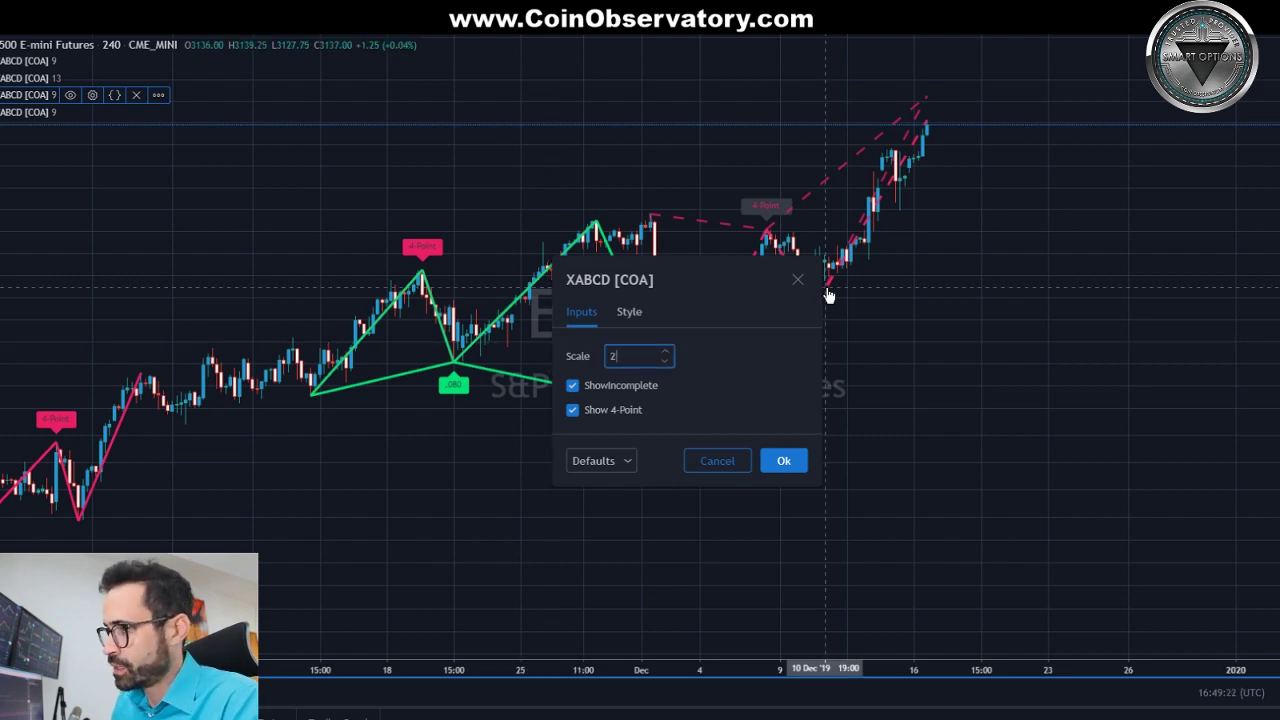
{"action": "left_click", "coordinate": [782, 459]}
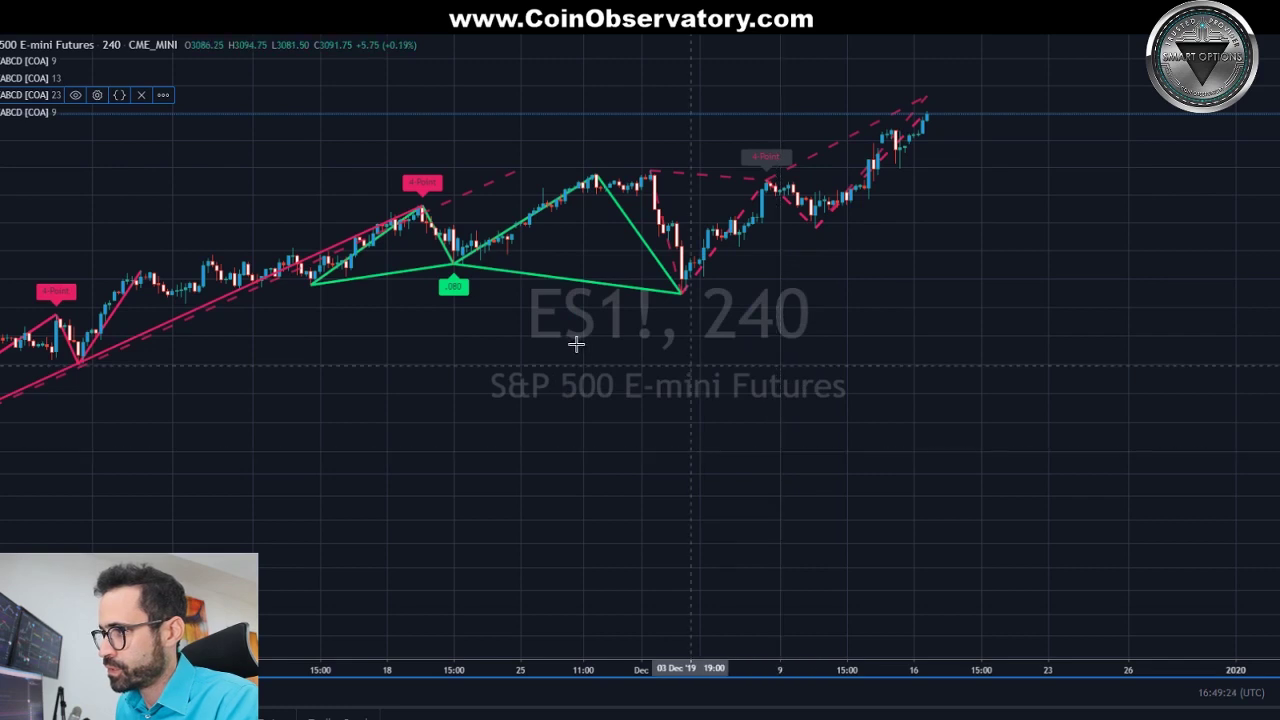
Set the fourth XABCD instance's scale to 36.
{"action": "mouse_move", "coordinate": [30, 118]}
{"action": "left_click", "coordinate": [92, 113]}
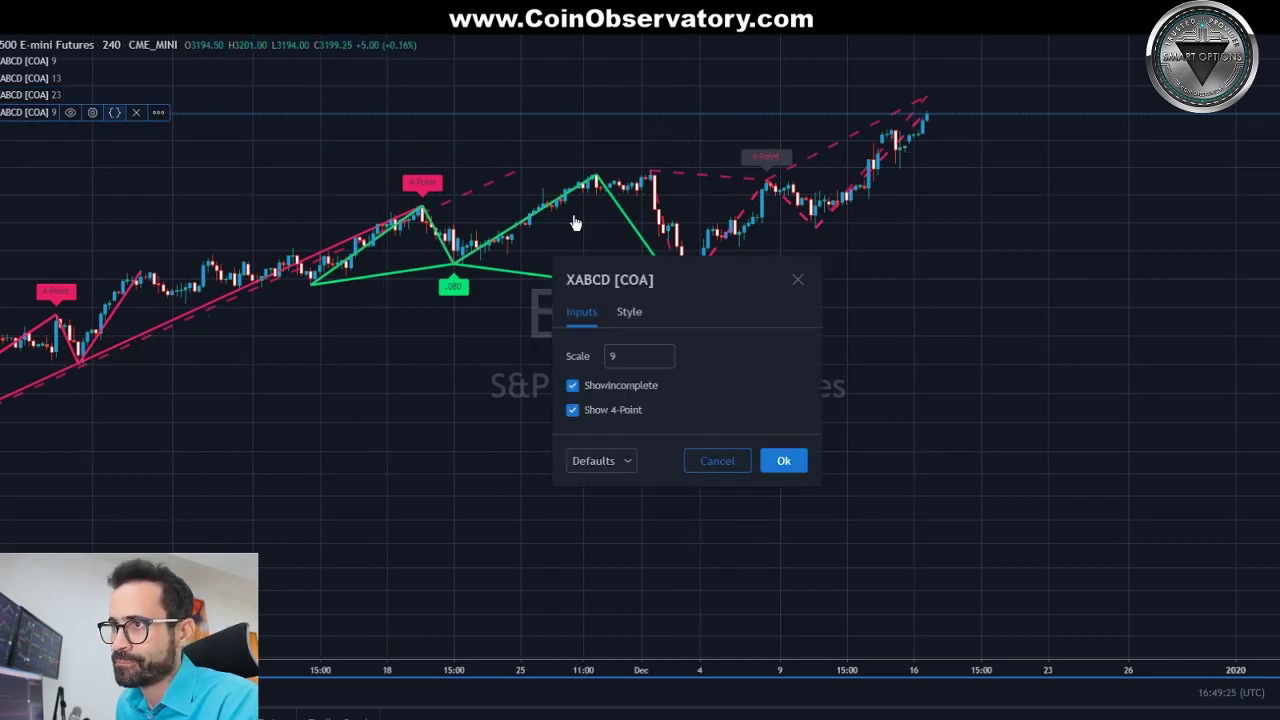
{"action": "type", "text": "36"}
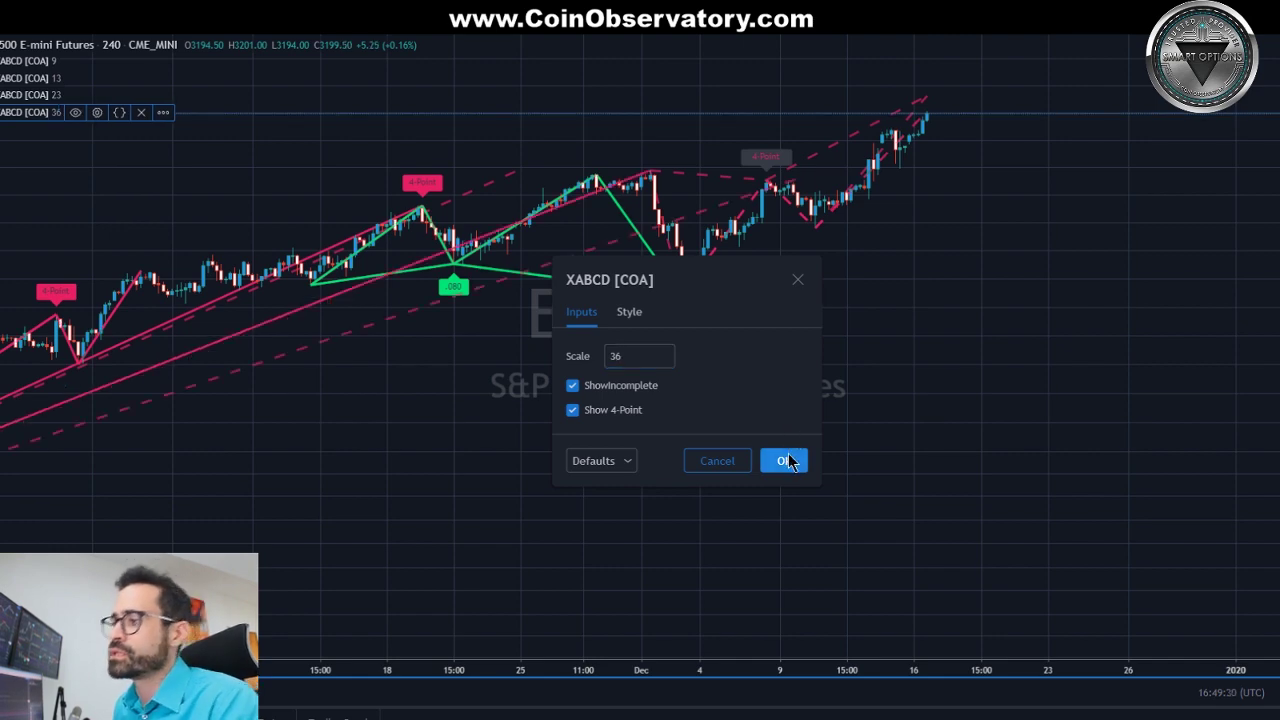
{"action": "left_click", "coordinate": [788, 460]}
{"action": "scroll", "coordinate": [950, 380], "scroll_direction": "down", "scroll_amount": 4}
{"action": "scroll", "coordinate": [1034, 385], "scroll_direction": "up", "scroll_amount": 3}
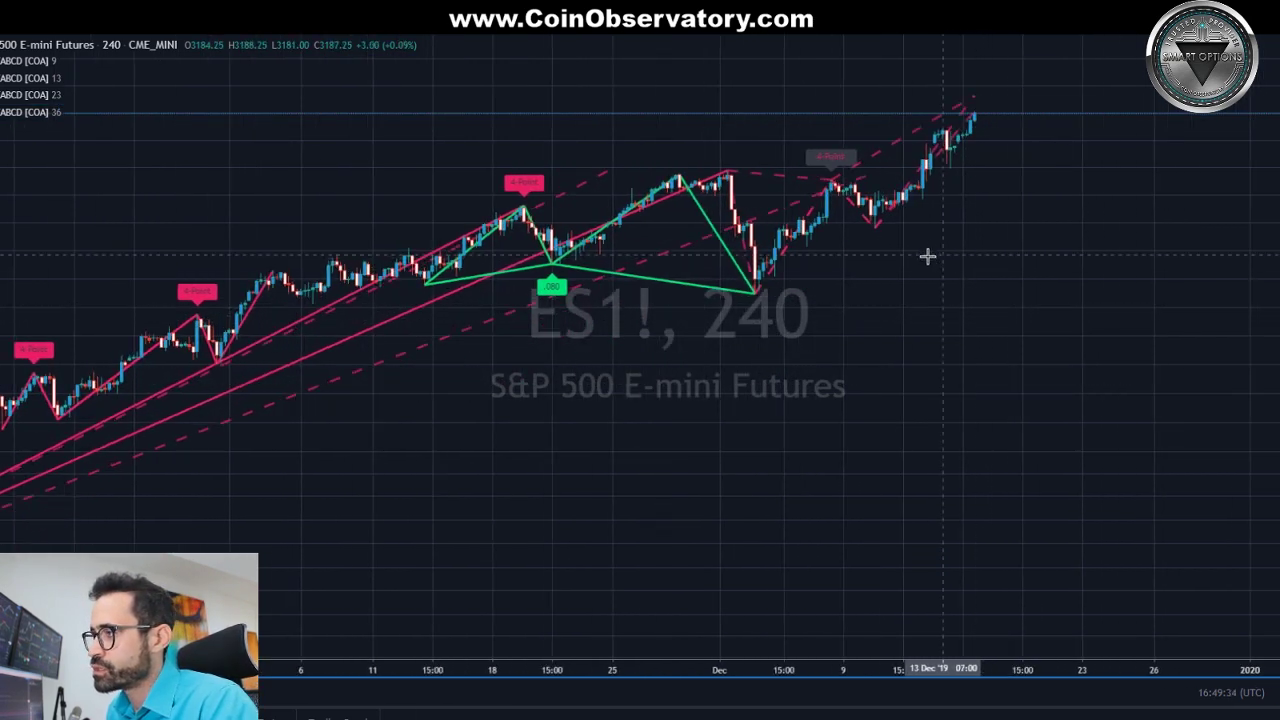
{"action": "scroll", "coordinate": [928, 257], "scroll_direction": "up", "scroll_amount": 3}
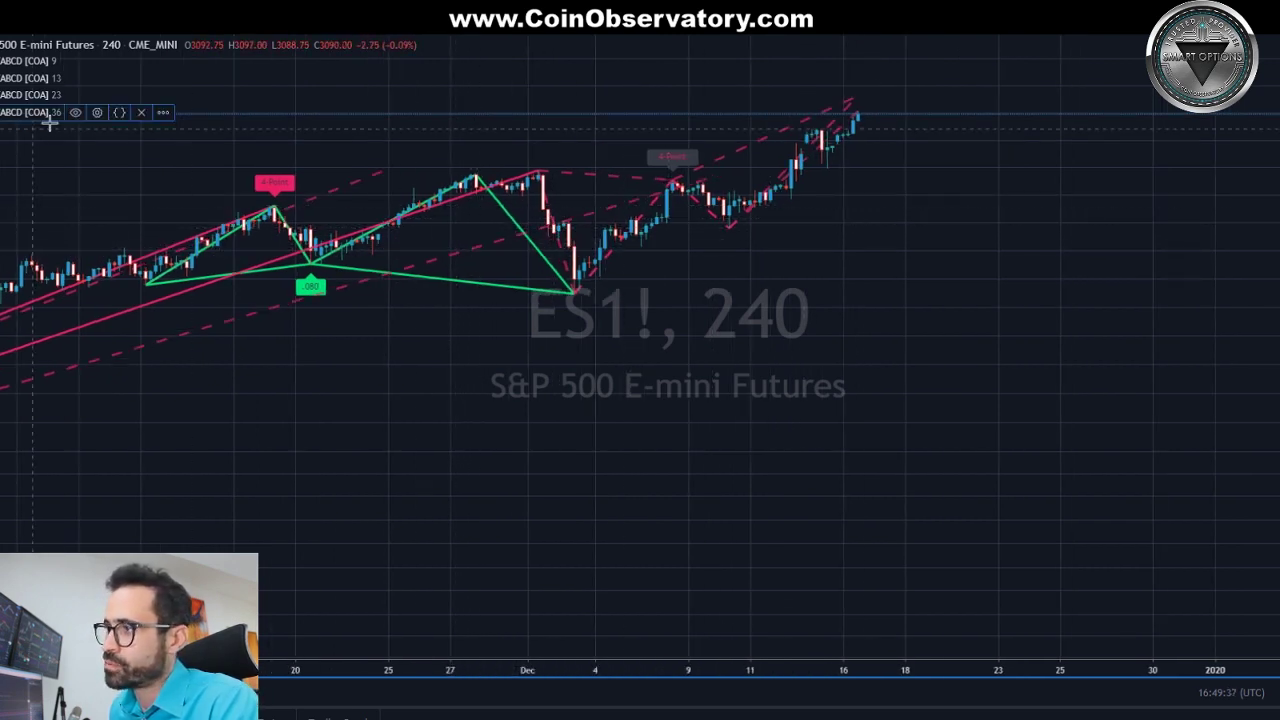
Hide the scale 36 and scale 23 XABCD instances and recentre the chart.
{"action": "left_click", "coordinate": [78, 114]}
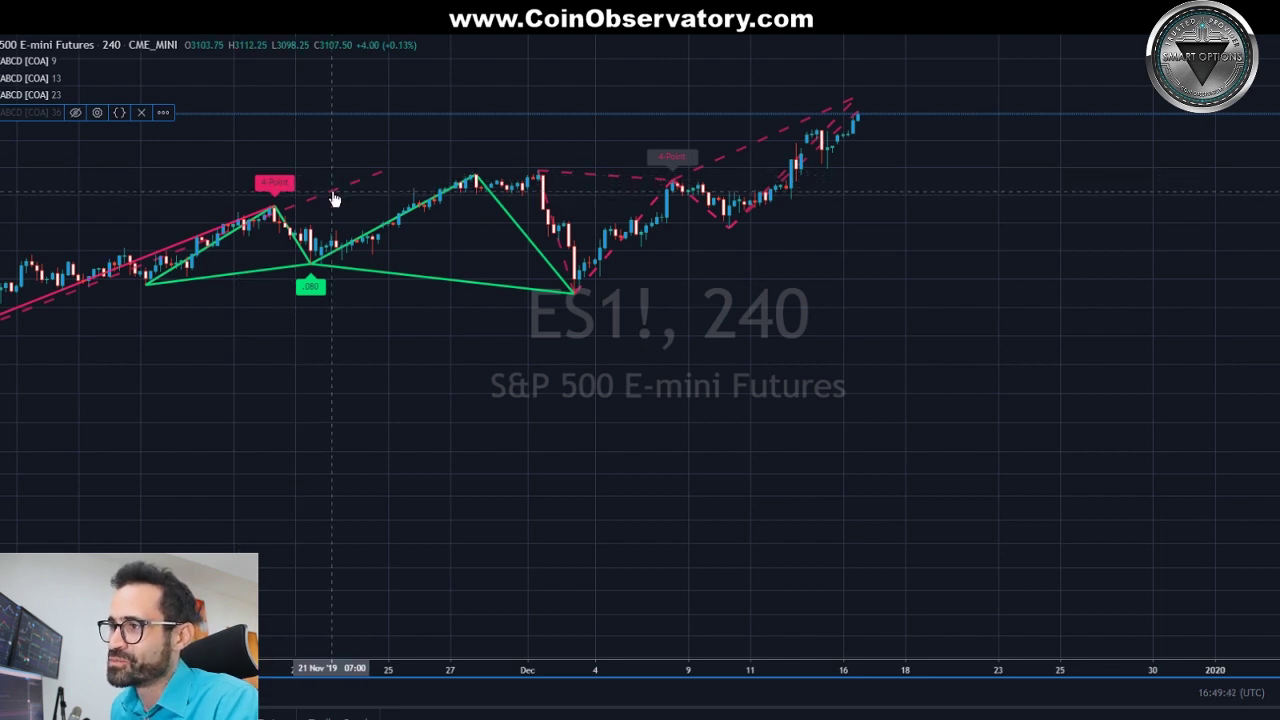
{"action": "left_click", "coordinate": [76, 95]}
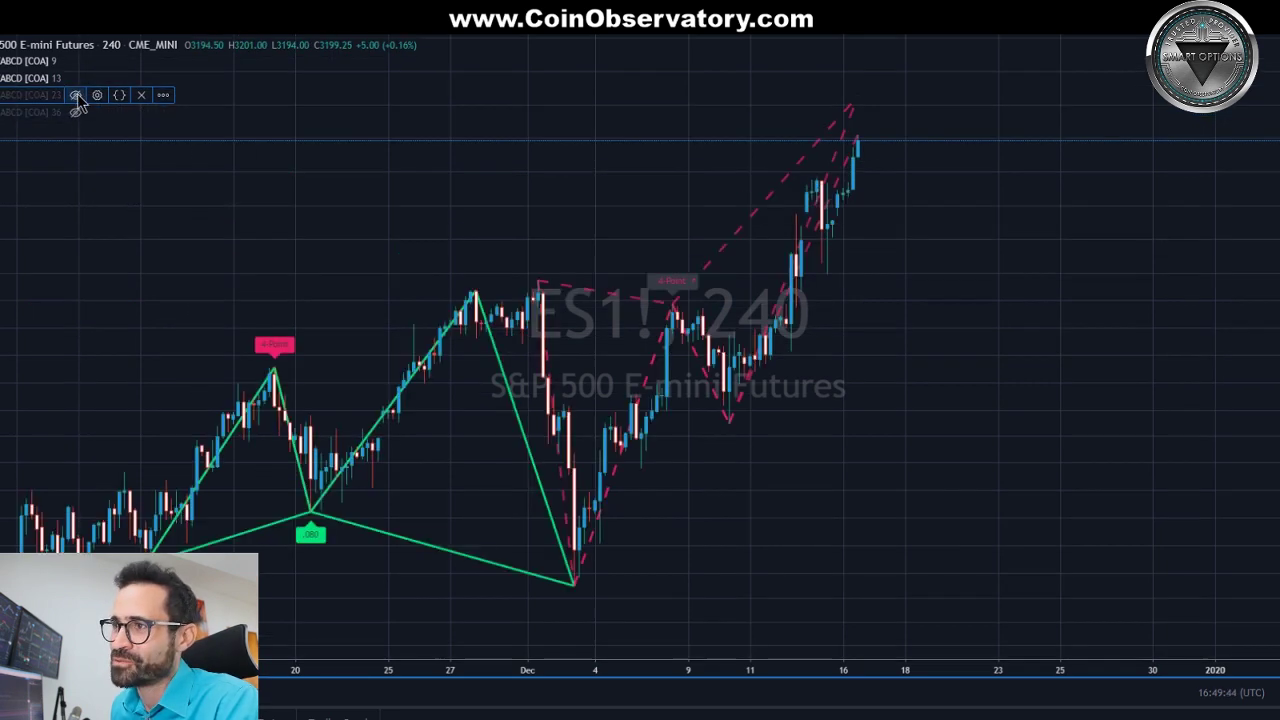
{"action": "left_click_drag", "start_coordinate": [266, 171], "coordinate": [300, 197]}
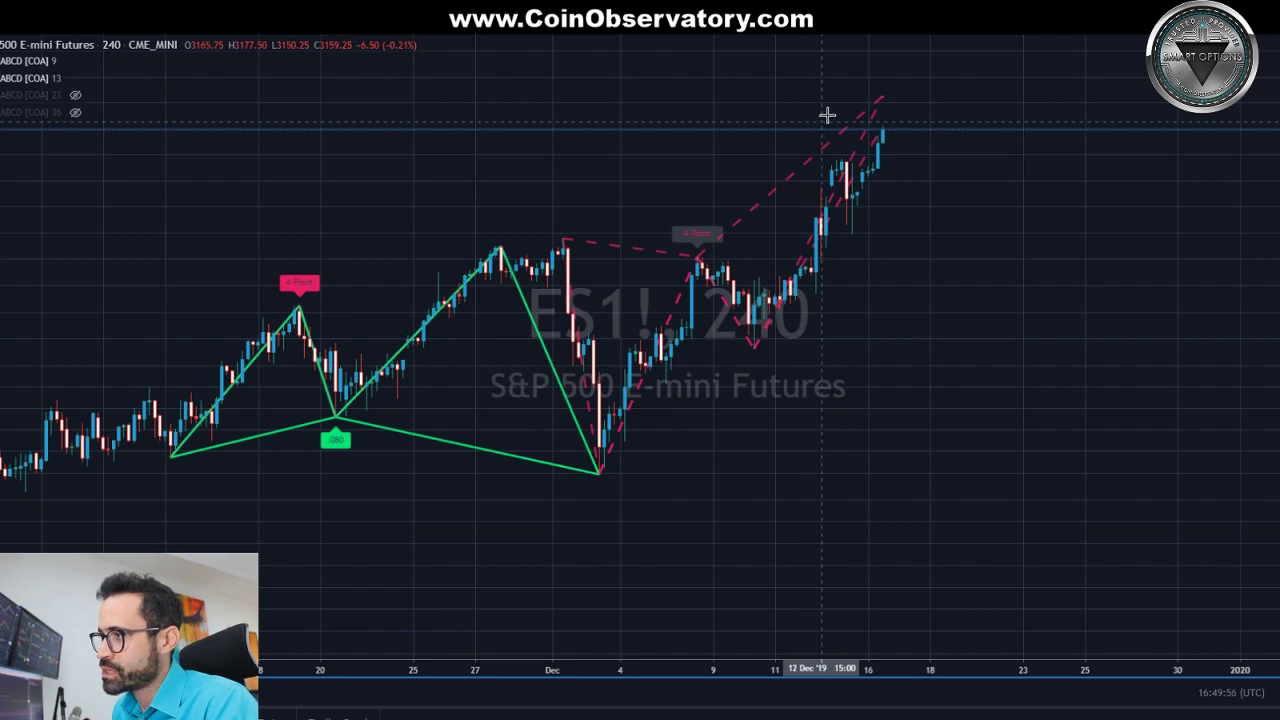
{"action": "mouse_move", "coordinate": [110, 112]}
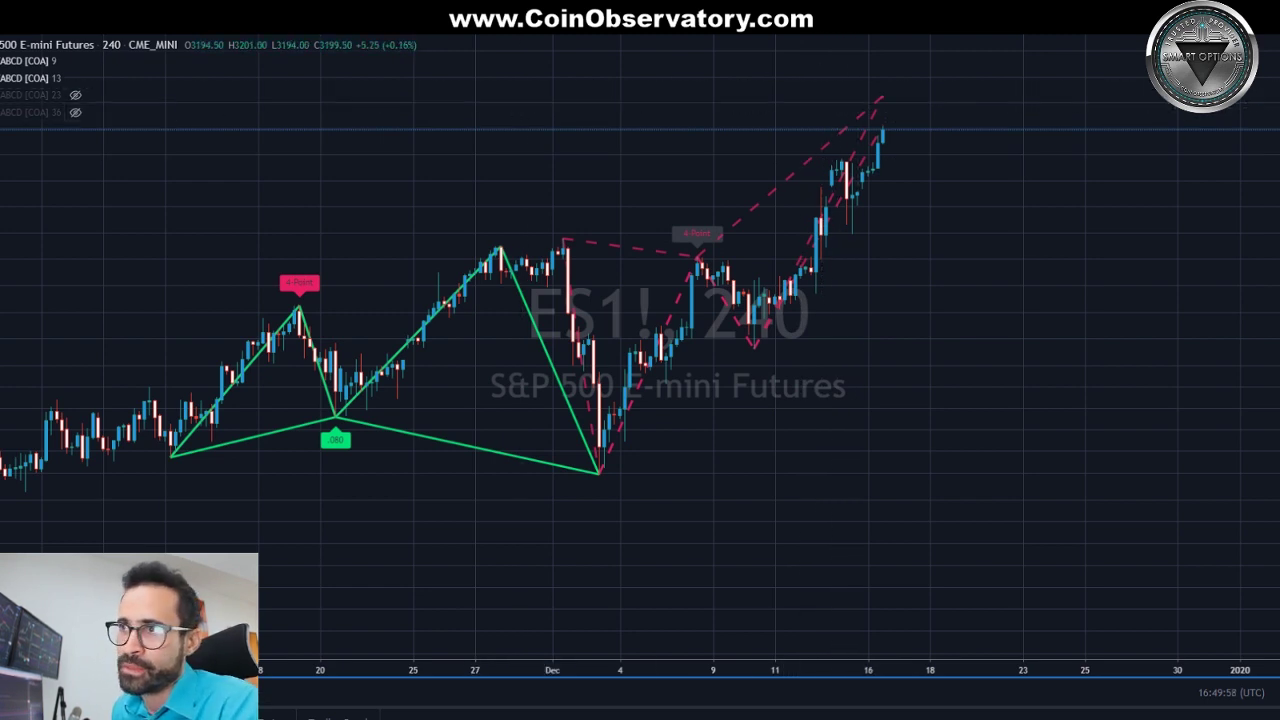
{"action": "left_click", "coordinate": [4, 75]}
Draw horizontal rays at the pink pattern's top and at the December 3 low.
{"action": "left_click", "coordinate": [55, 188]}
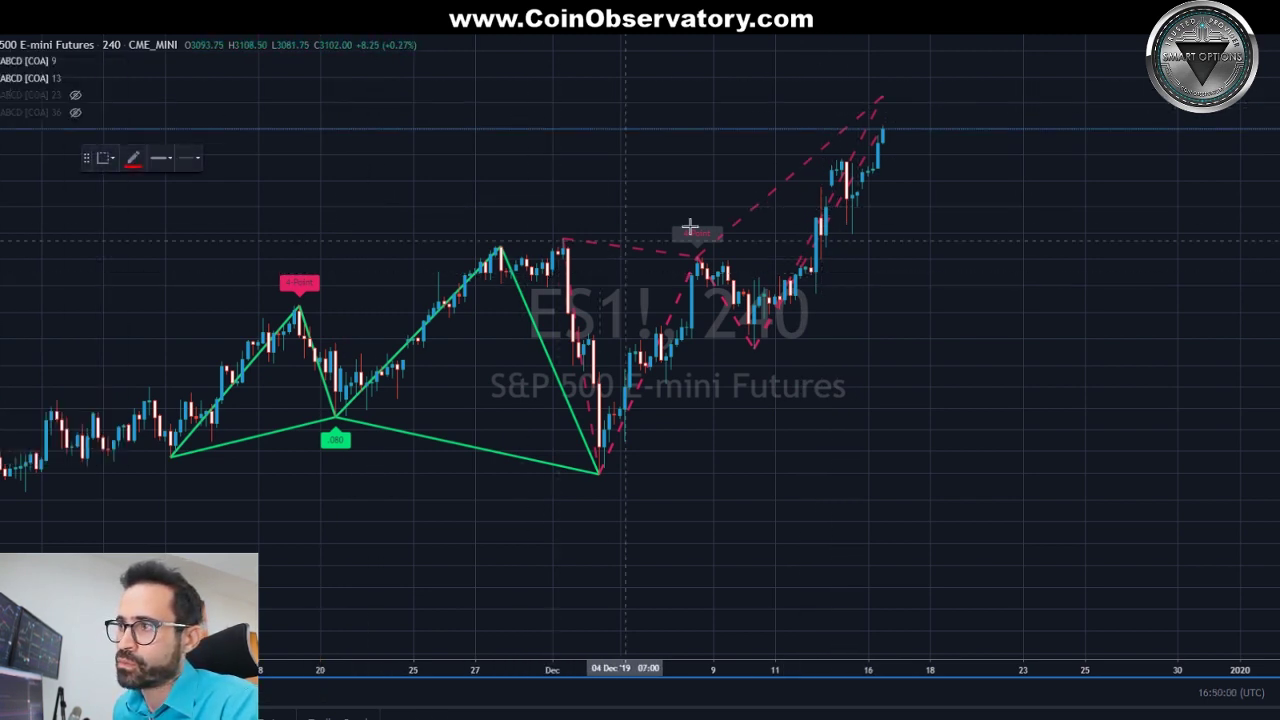
{"action": "left_click", "coordinate": [839, 96]}
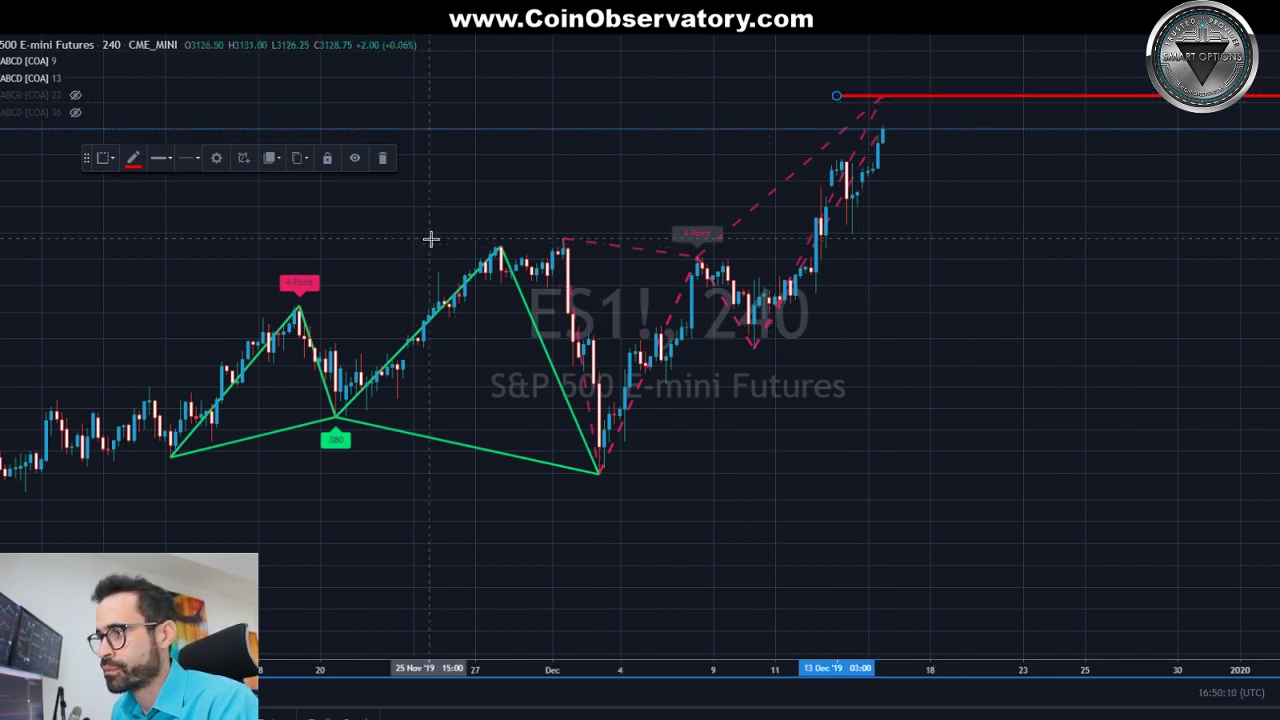
{"action": "left_click", "coordinate": [560, 528]}
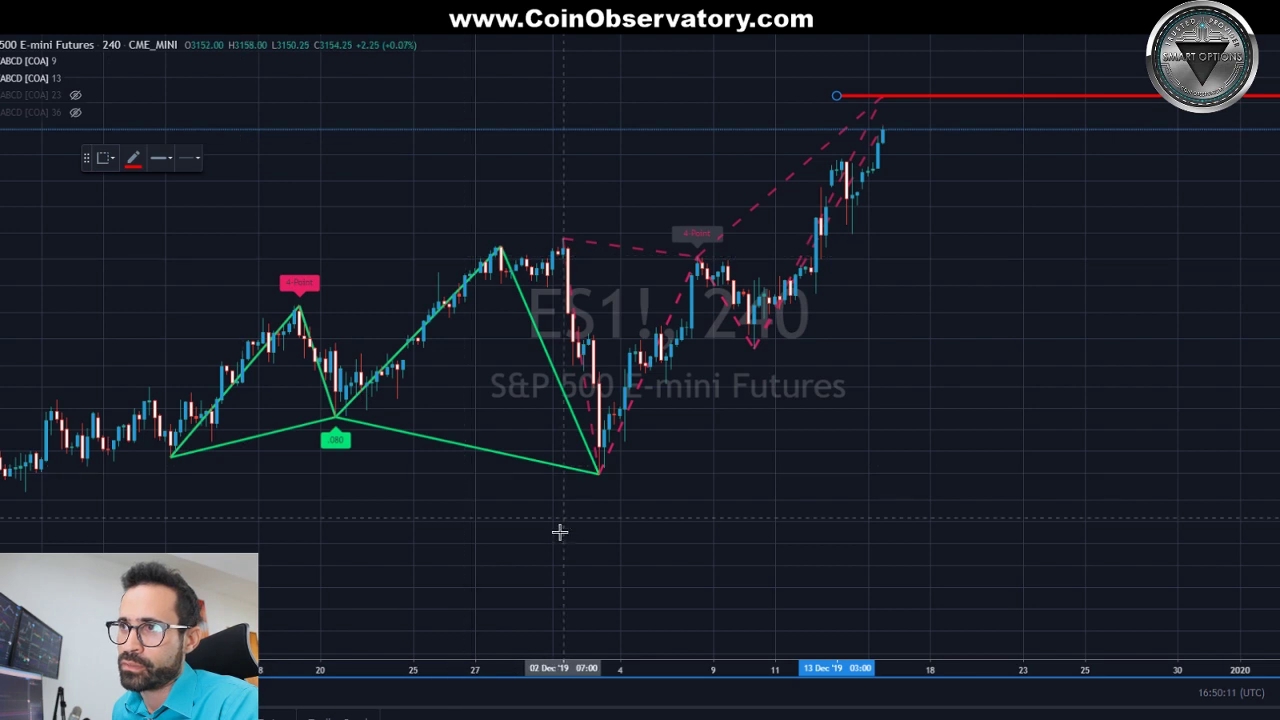
{"action": "left_click", "coordinate": [551, 476]}
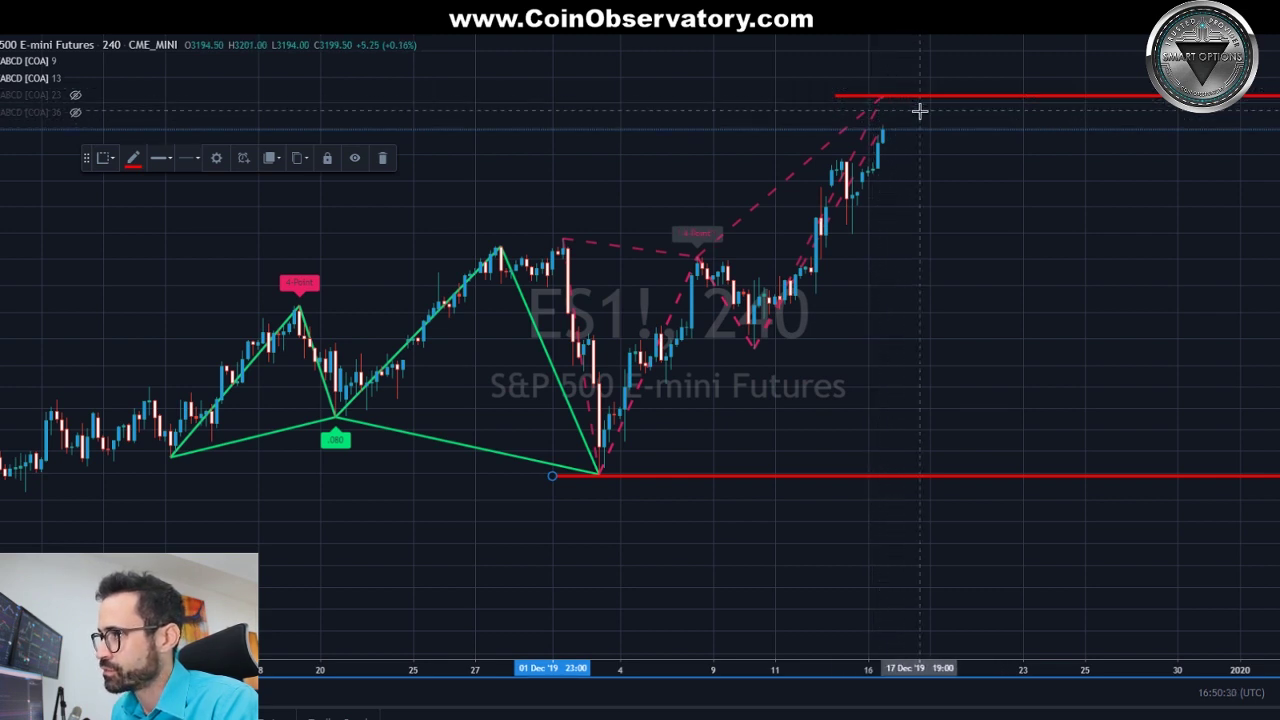
Hide the scale-13 XABCD instance so only the scale-9 pattern remains visible.
{"action": "left_click", "coordinate": [159, 98]}
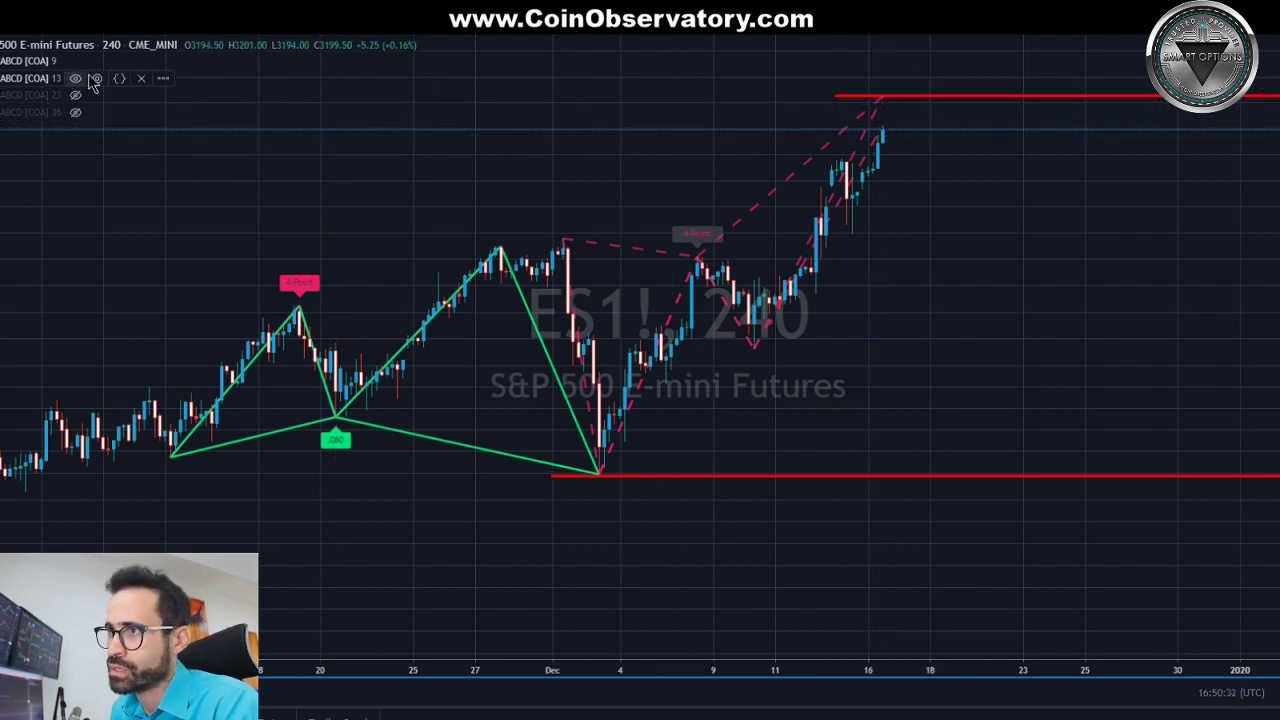
{"action": "left_click", "coordinate": [97, 79]}
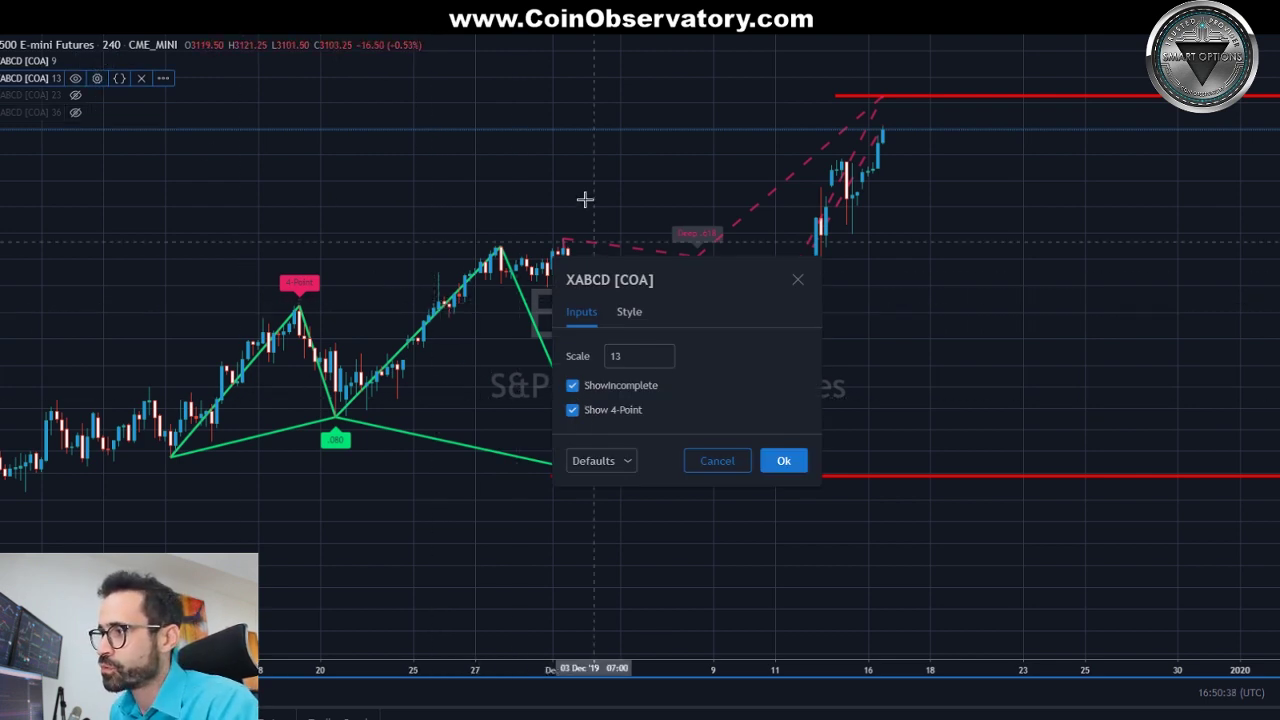
{"action": "key", "text": "Escape"}
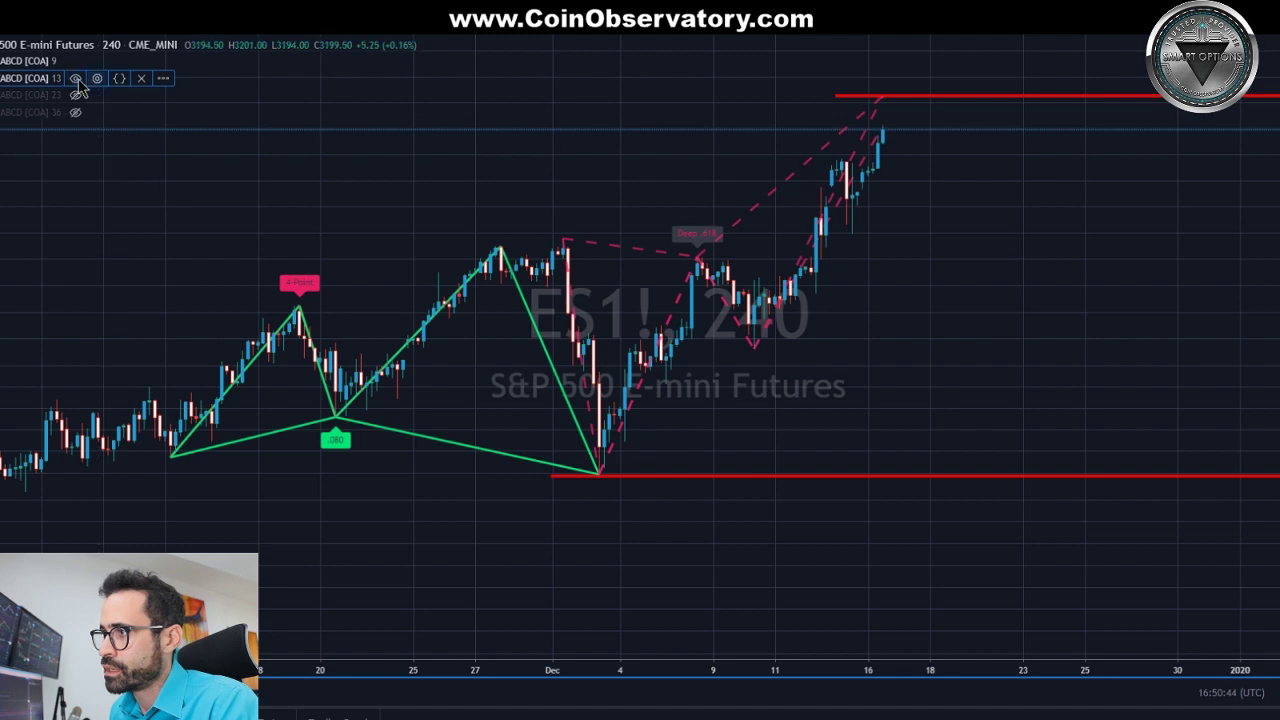
{"action": "left_click", "coordinate": [75, 79]}
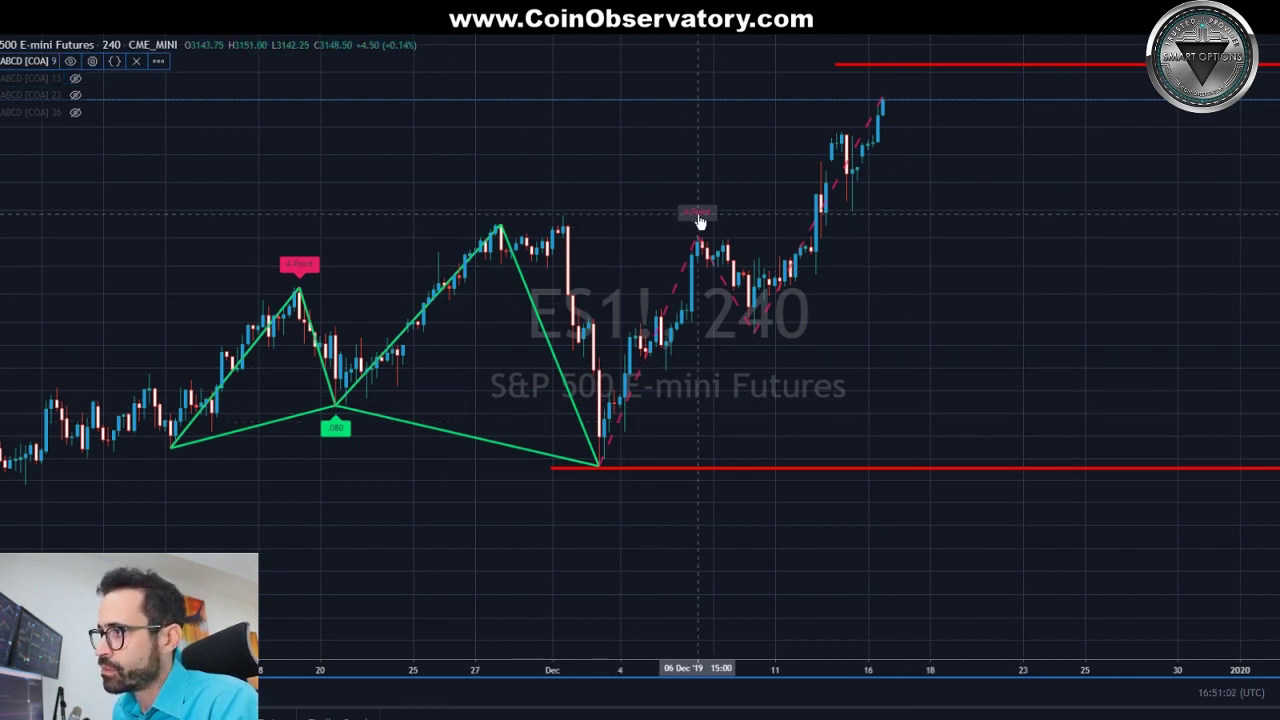
{"action": "left_click", "coordinate": [72, 61]}
{"action": "left_click", "coordinate": [76, 82]}
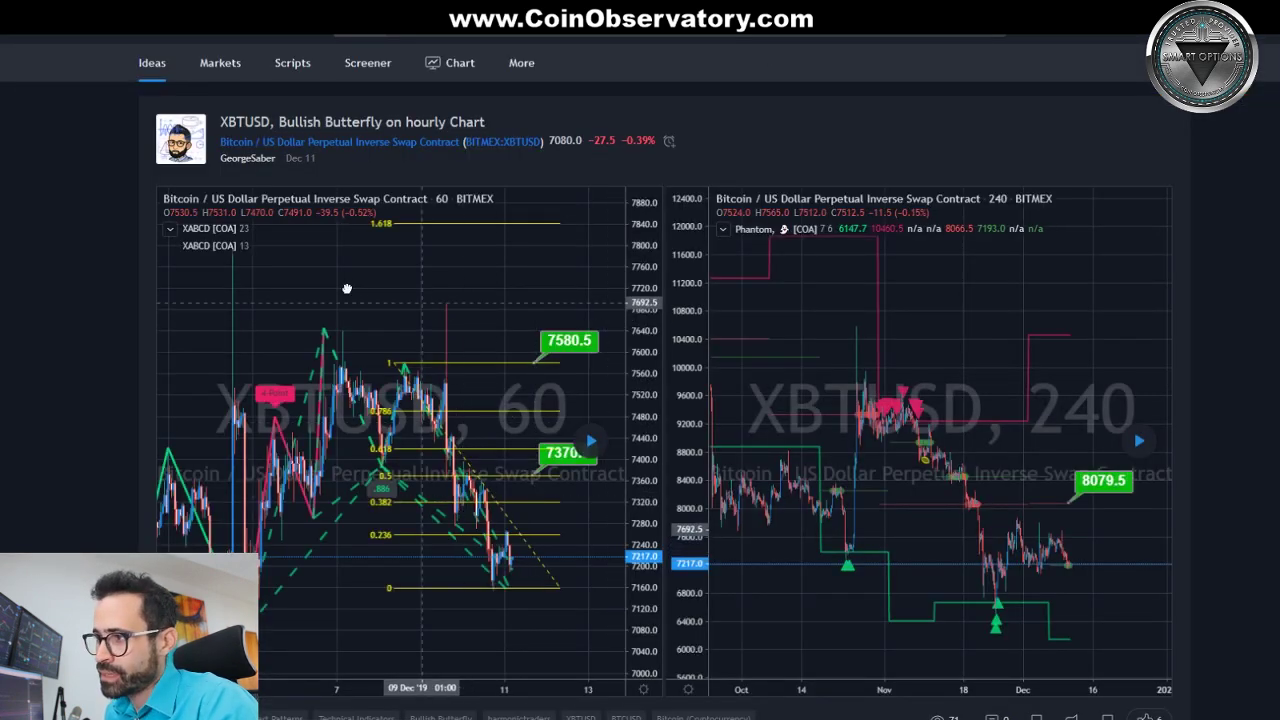
Replay the price action after the XBTUSD Bullish Butterfly idea on its left chart.
{"action": "scroll", "coordinate": [440, 410], "scroll_direction": "right", "scroll_amount": 4}
{"action": "scroll", "coordinate": [415, 515], "scroll_direction": "down", "scroll_amount": 1}
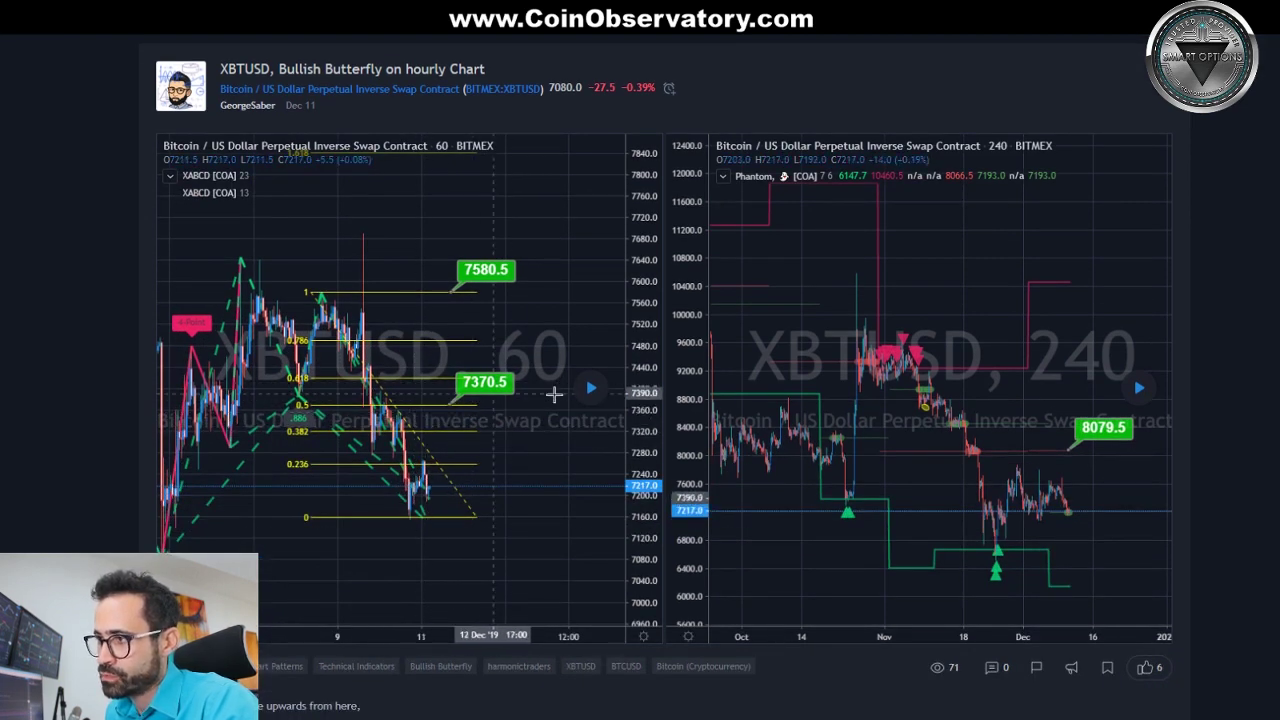
{"action": "left_click", "coordinate": [590, 390]}
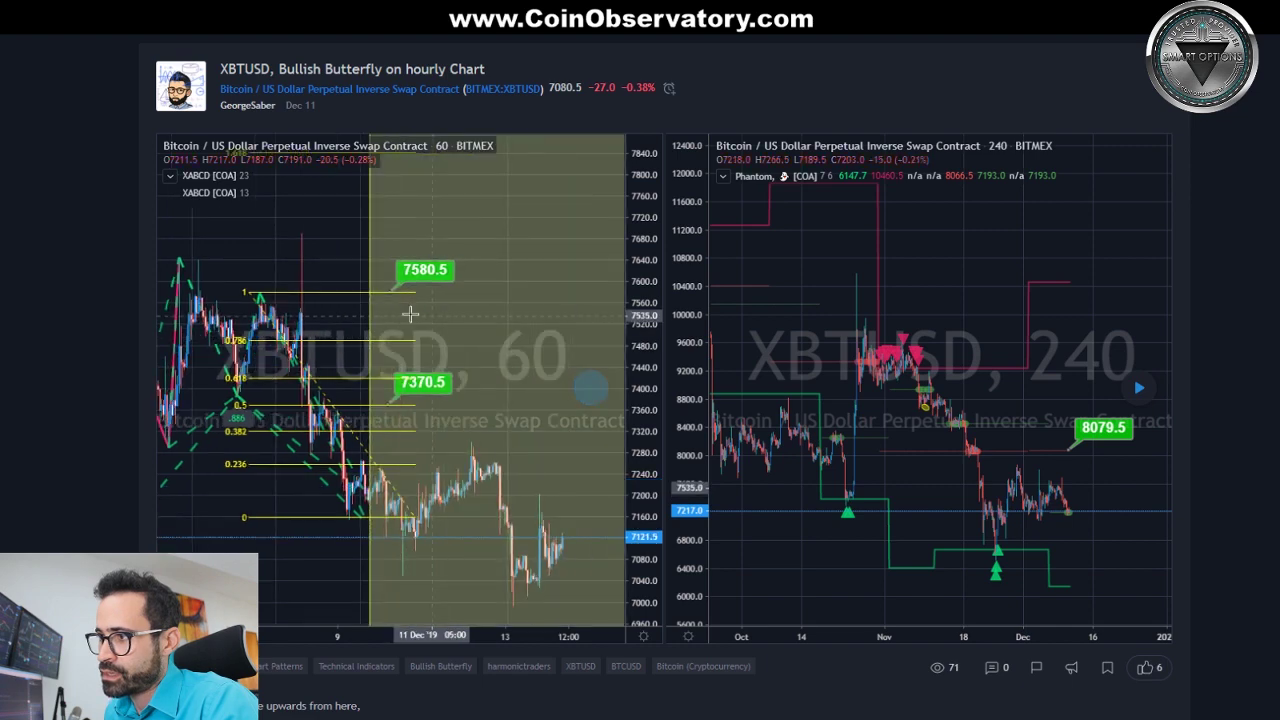
{"action": "scroll", "coordinate": [430, 400], "scroll_direction": "up", "scroll_amount": 1}
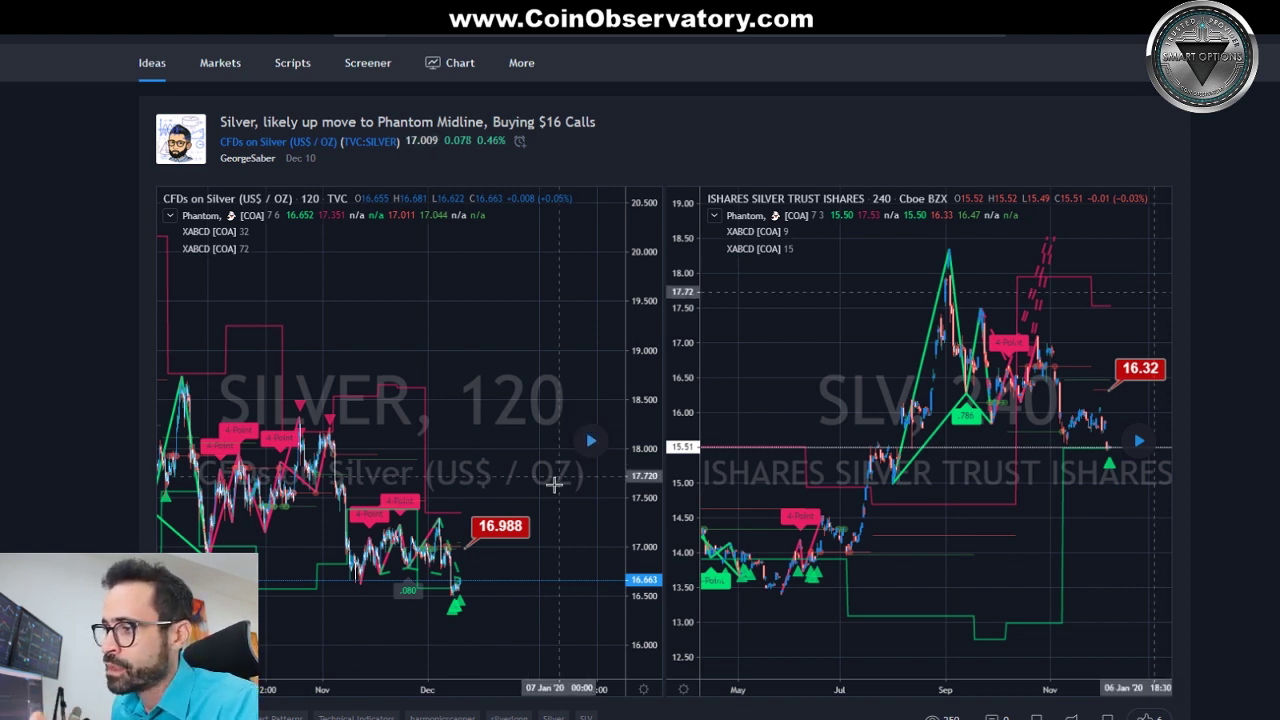
Reveal the price action that followed the Silver idea.
{"action": "left_click", "coordinate": [590, 443]}
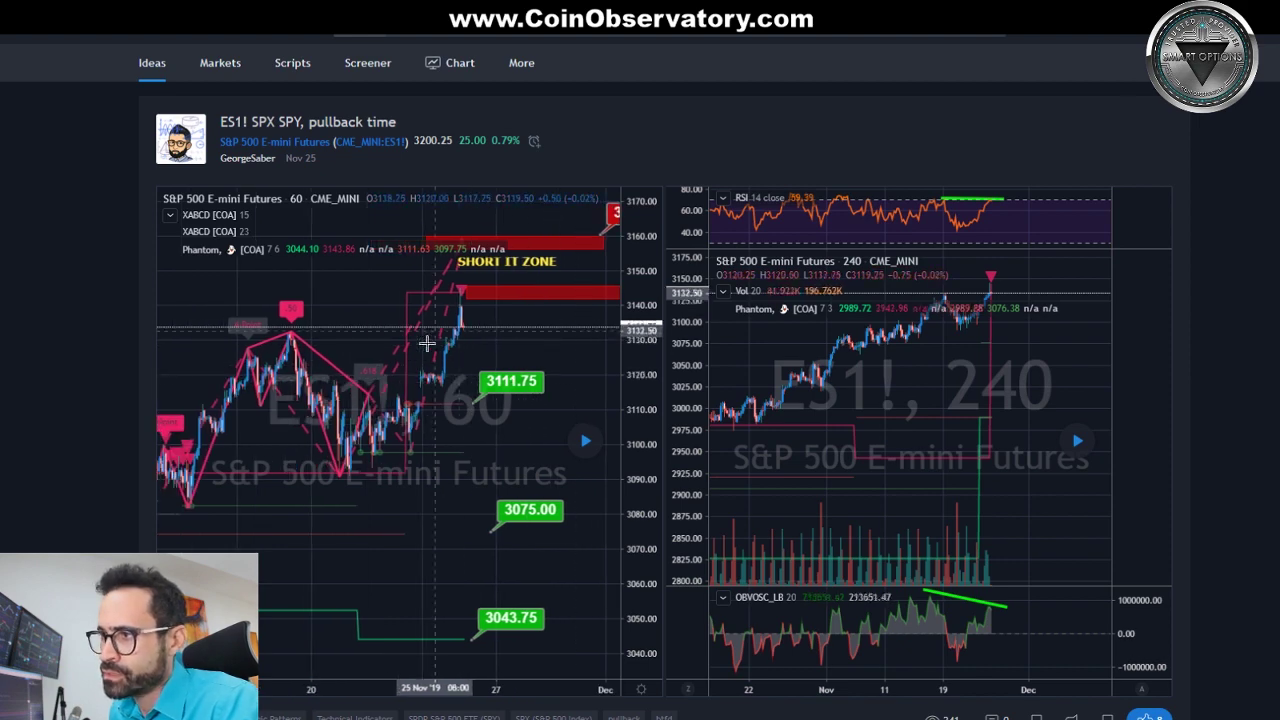
Replay the ES1! 60 chart, showing price fall from 3160.25 toward 3075.00, then load the RVN idea.
{"action": "left_click", "coordinate": [172, 220]}
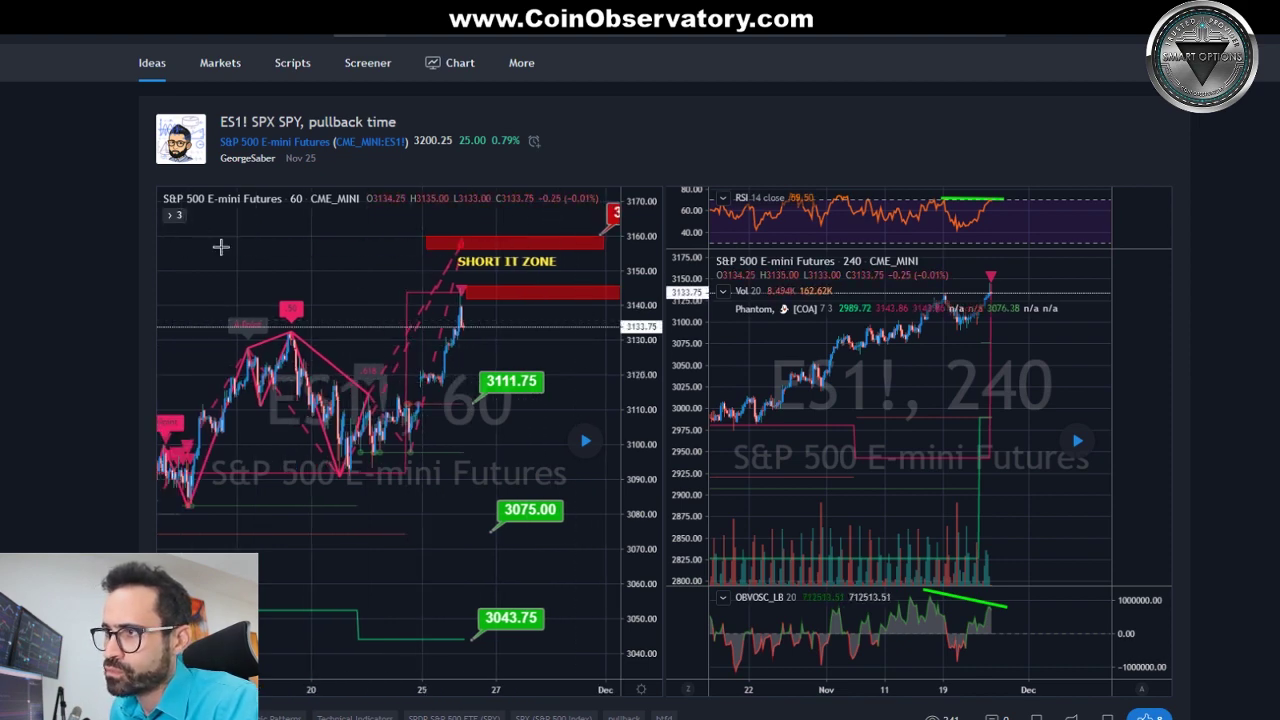
{"action": "scroll", "coordinate": [340, 290], "scroll_direction": "right", "scroll_amount": 3}
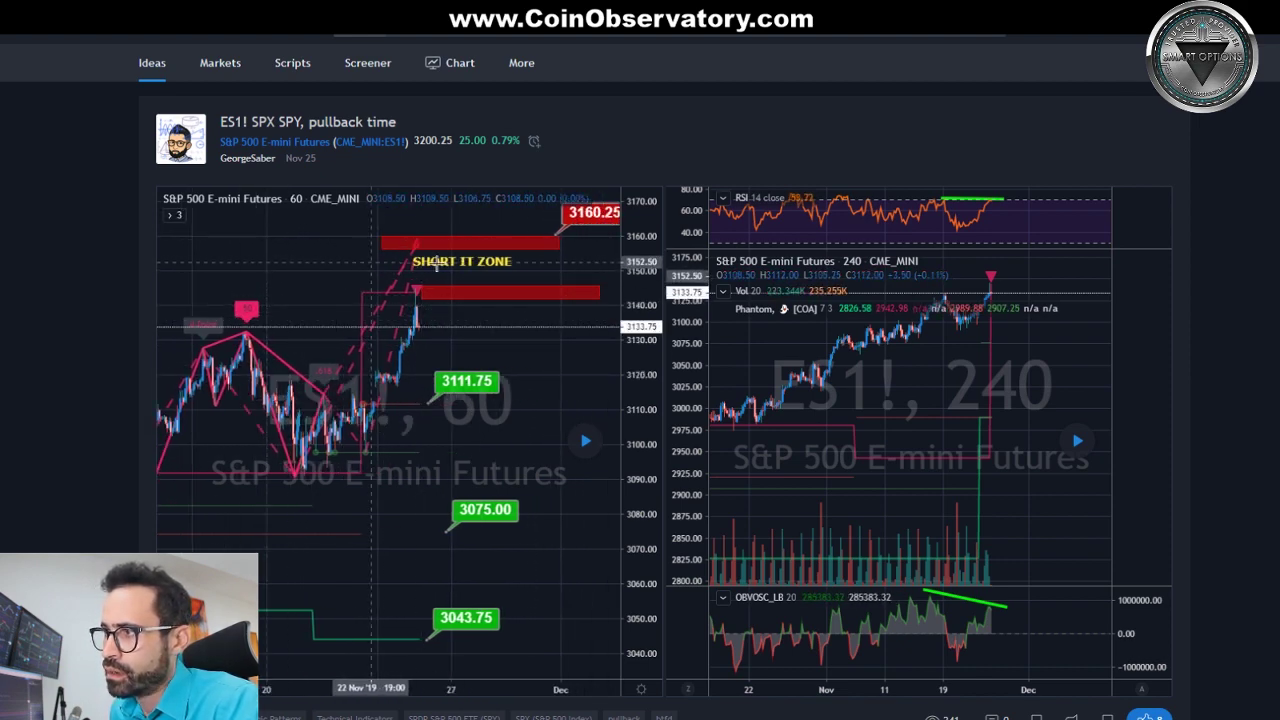
{"action": "left_click_drag", "start_coordinate": [308, 264], "coordinate": [251, 264]}
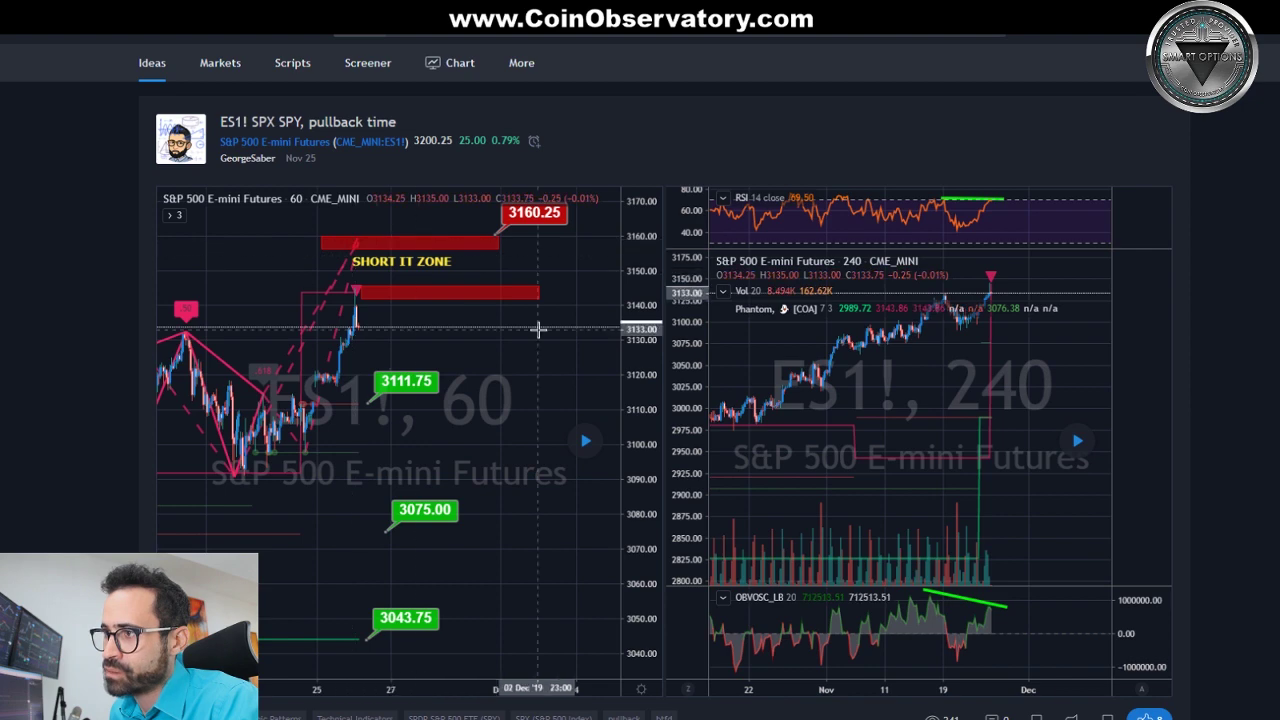
{"action": "left_click", "coordinate": [585, 440]}
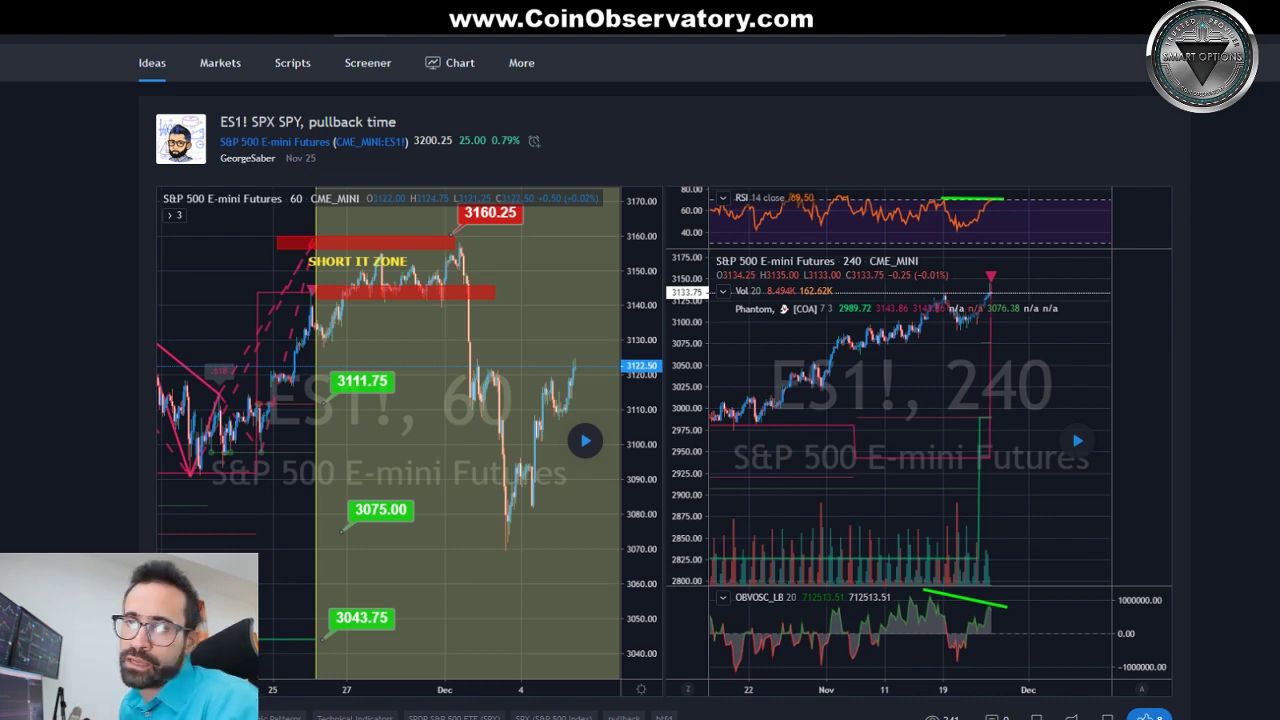
{"action": "key", "text": "alt+Left"}
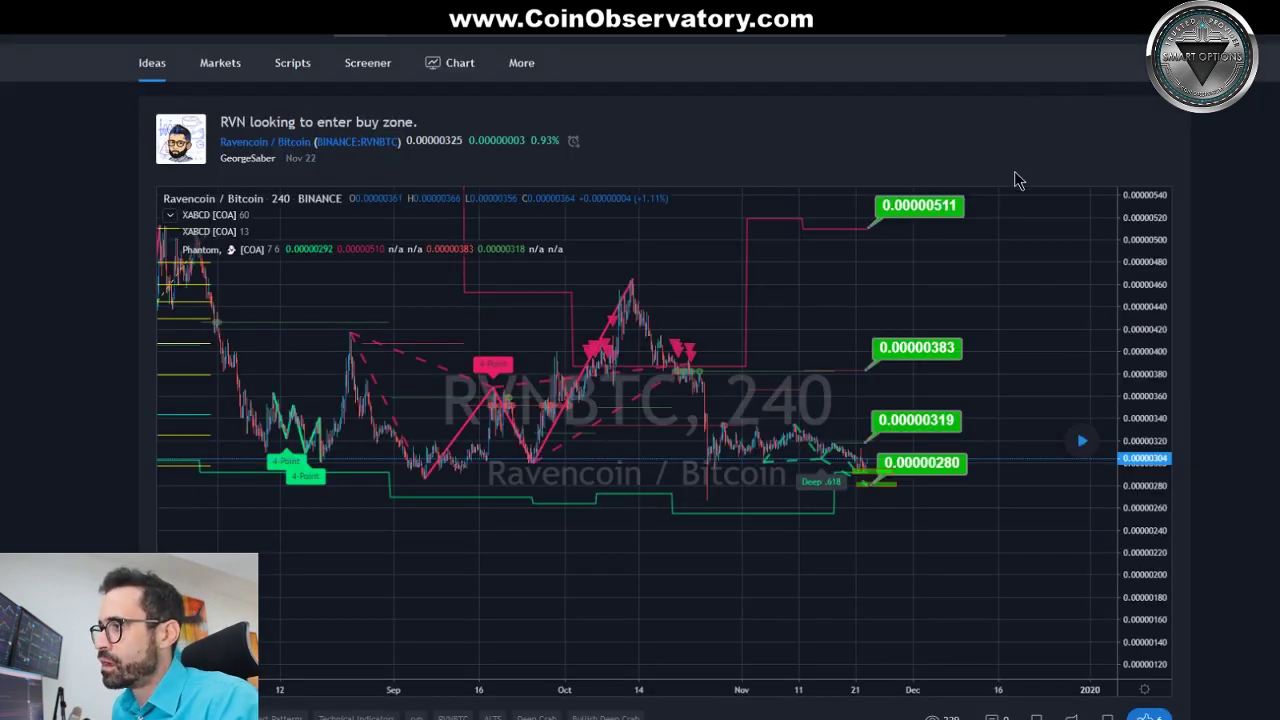
Shift the RVN chart and replay the price action after the buy zone idea.
{"action": "left_click_drag", "start_coordinate": [1000, 323], "coordinate": [667, 323]}
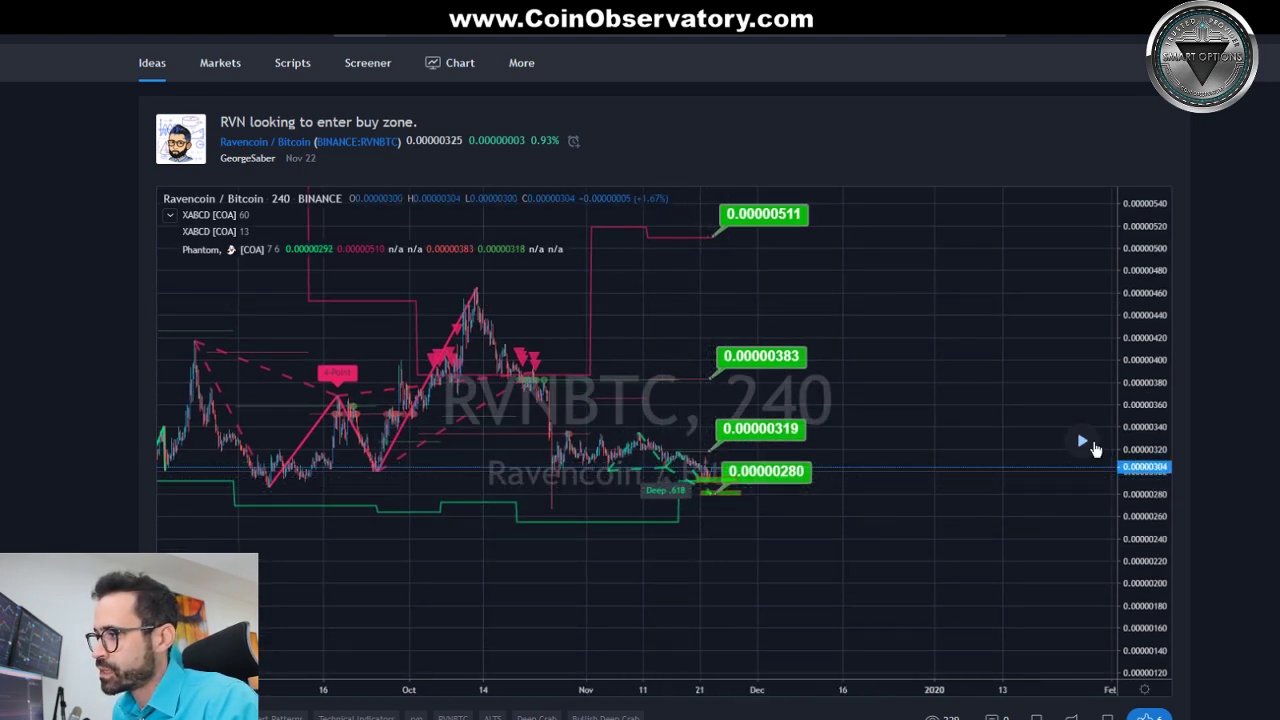
{"action": "left_click", "coordinate": [1088, 444]}
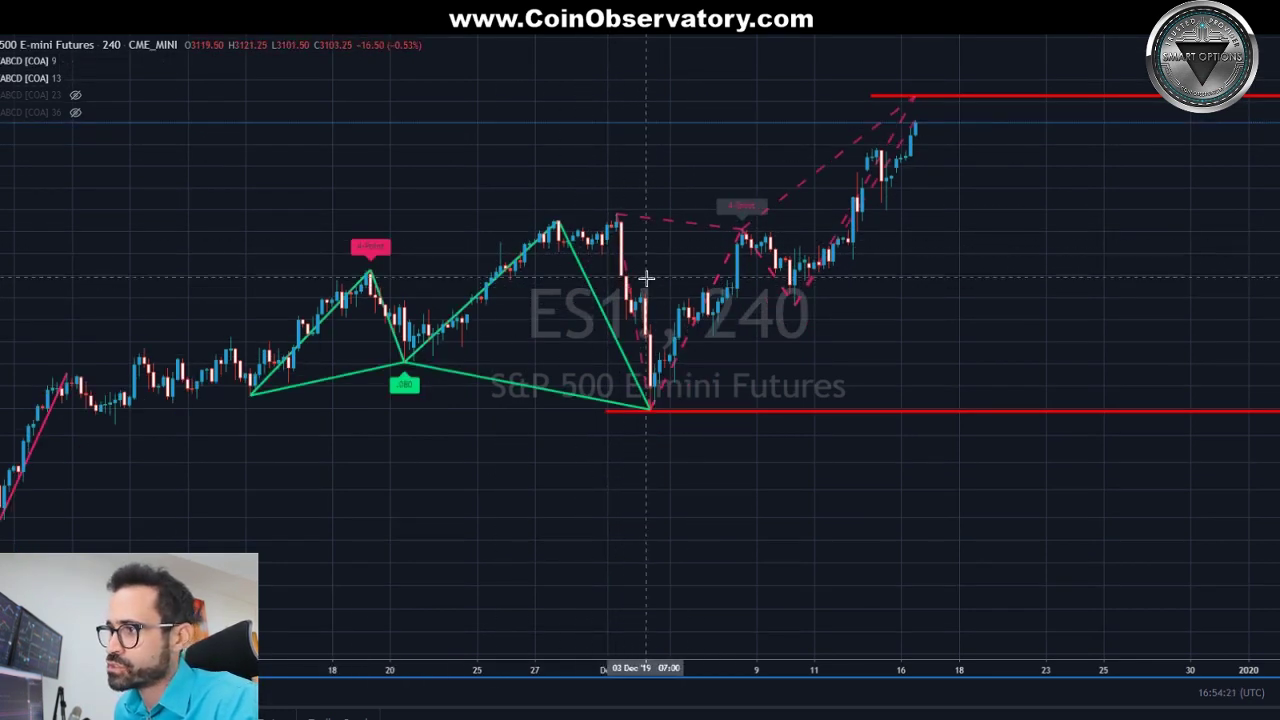
Mark the early-December high with a 3159.00 Price Label above the green XABCD pattern.
{"action": "left_click_drag", "start_coordinate": [619, 229], "coordinate": [662, 215]}
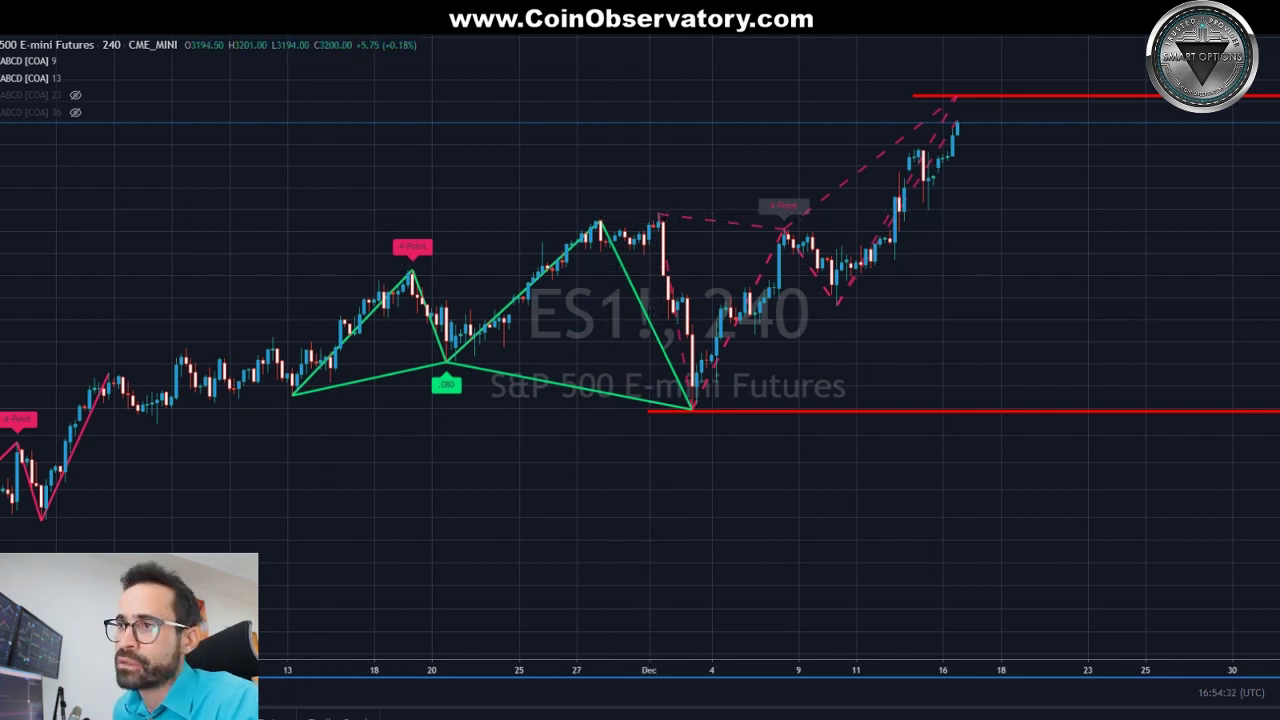
{"action": "left_click", "coordinate": [26, 265]}
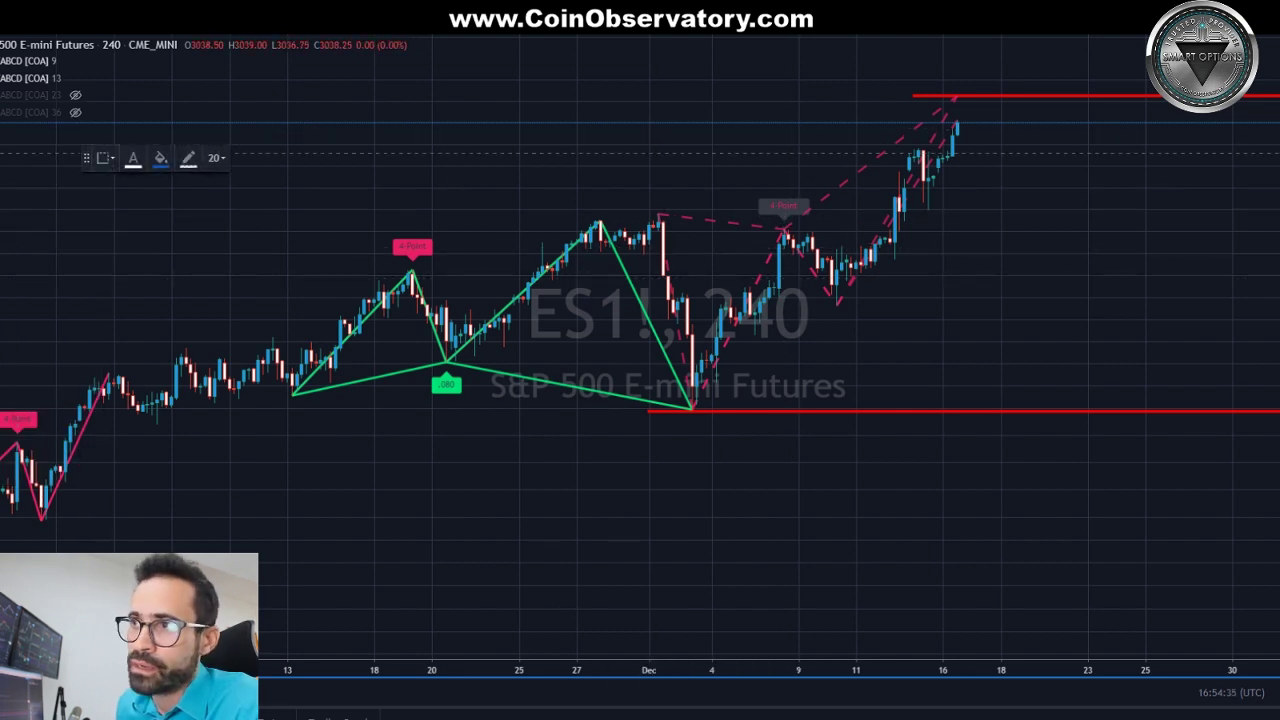
{"action": "left_click", "coordinate": [1, 155]}
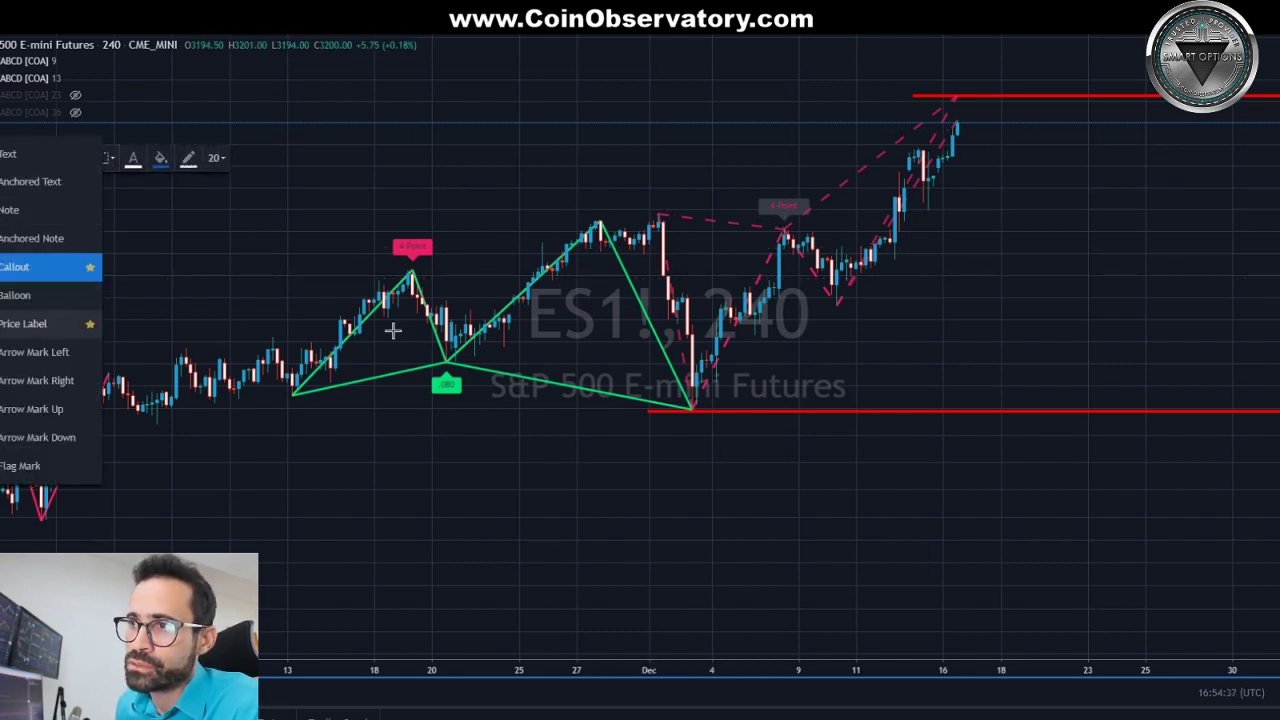
{"action": "left_click", "coordinate": [660, 212]}
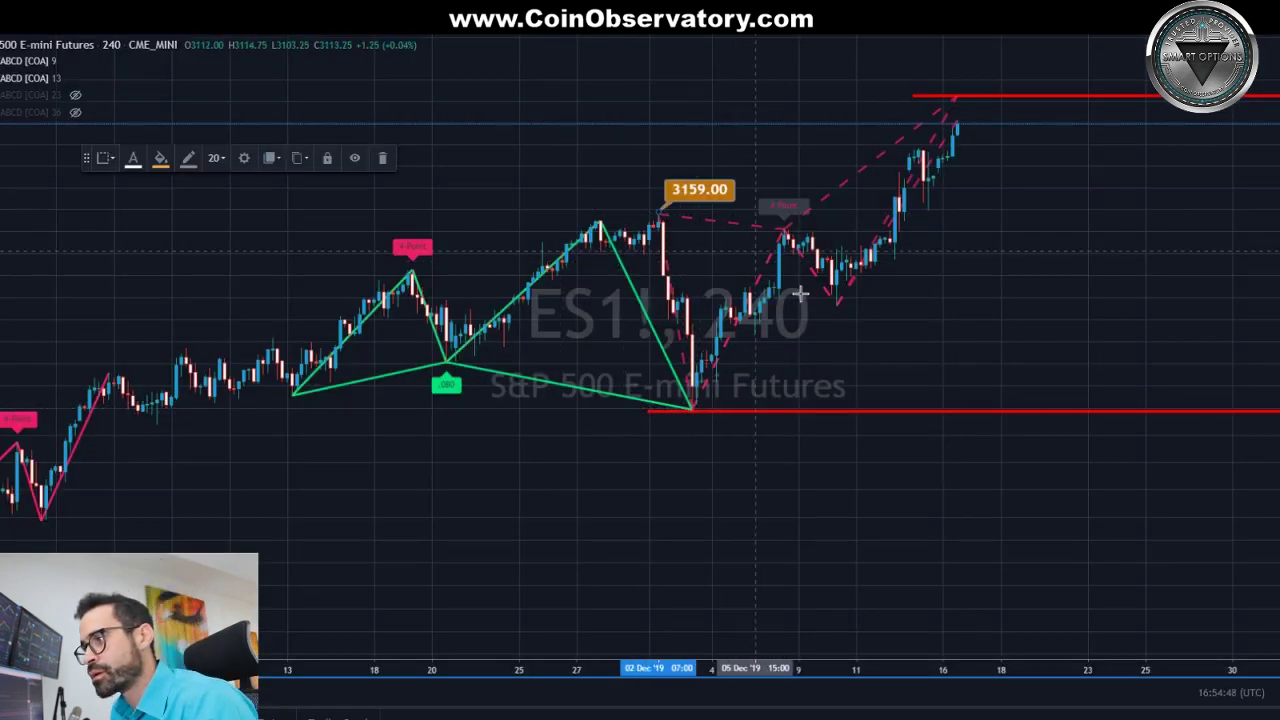
{"action": "left_click", "coordinate": [678, 112]}
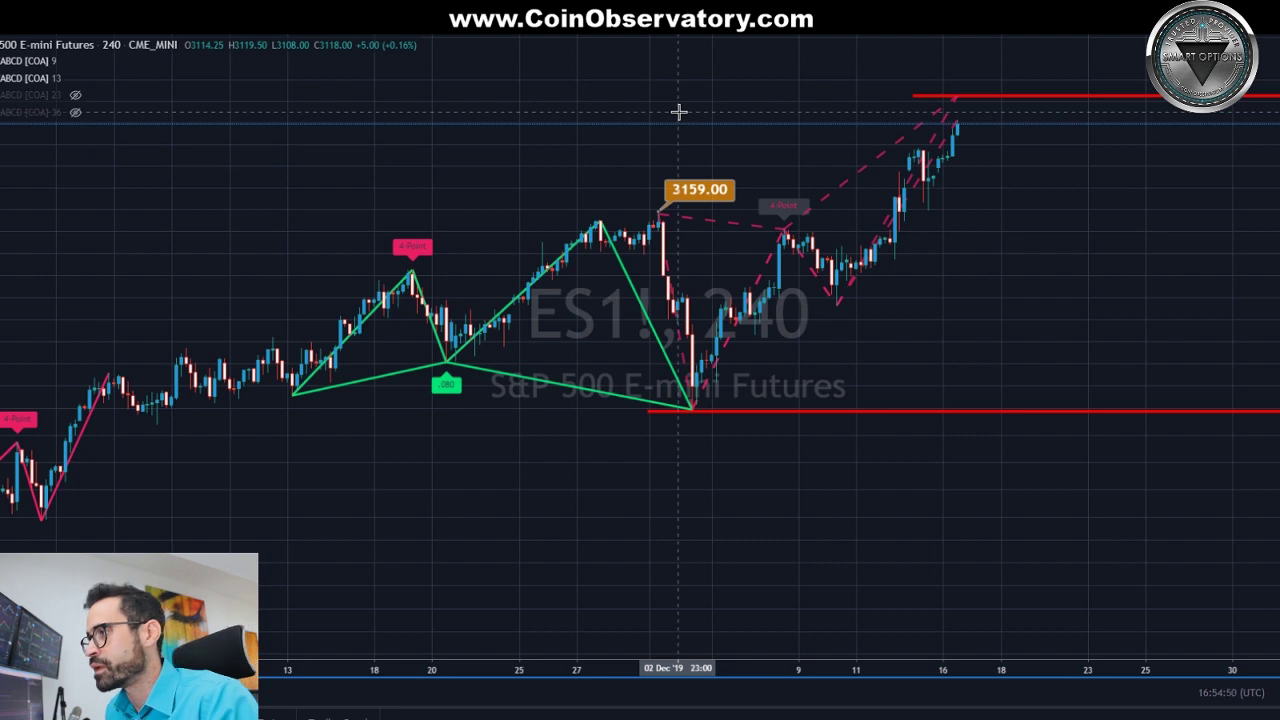